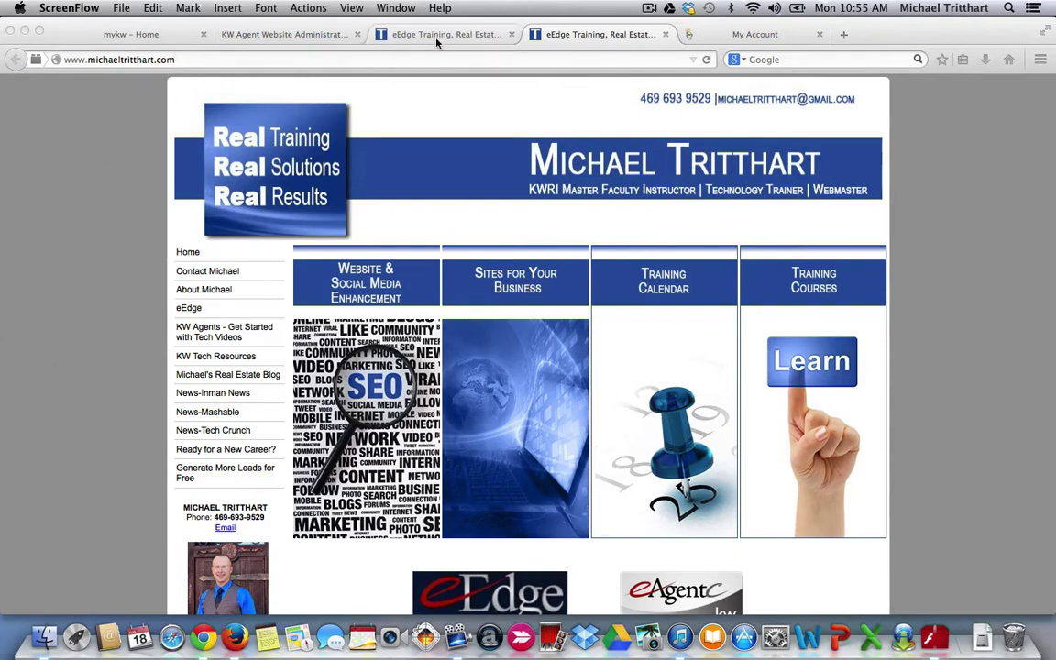
# - Switch to the tab showing the agent site at michaelt.yourkwagent.com
pyautogui.click(392, 33)
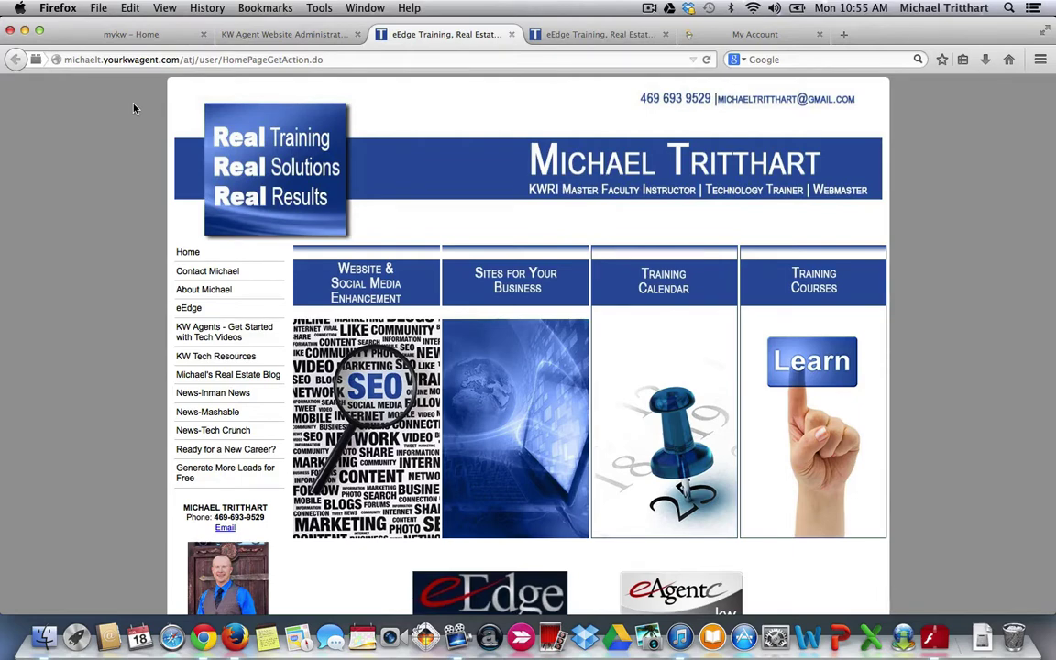
# - From the MyKW dashboard's myMarketing menu, launch Manage eAgentC Website
pyautogui.click(144, 36)
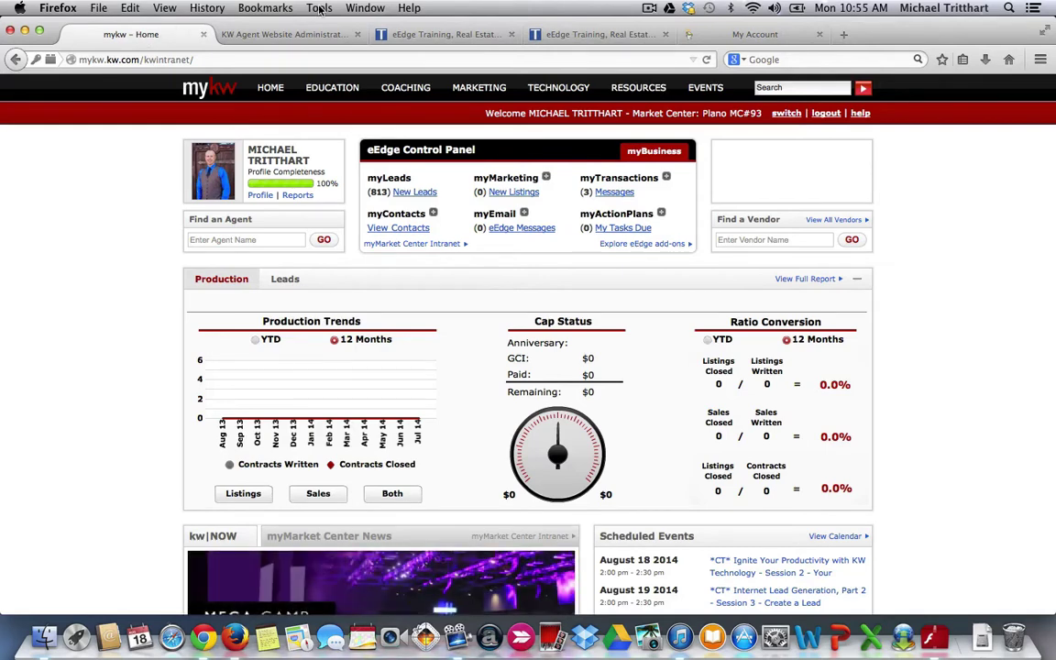
pyautogui.click(724, 35)
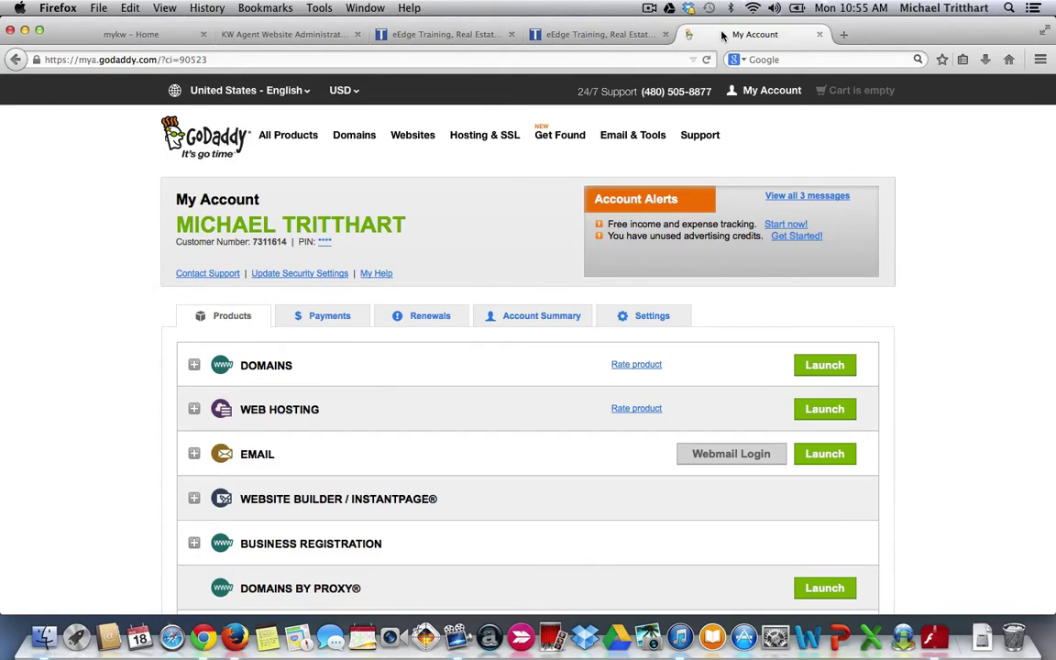
pyautogui.click(142, 41)
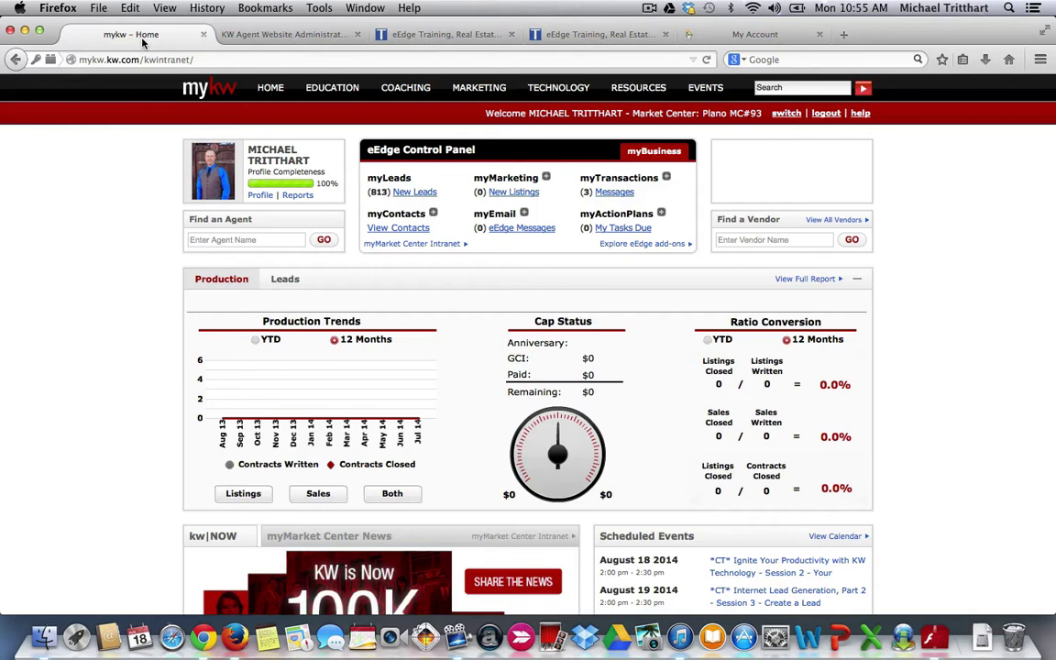
pyautogui.click(546, 179)
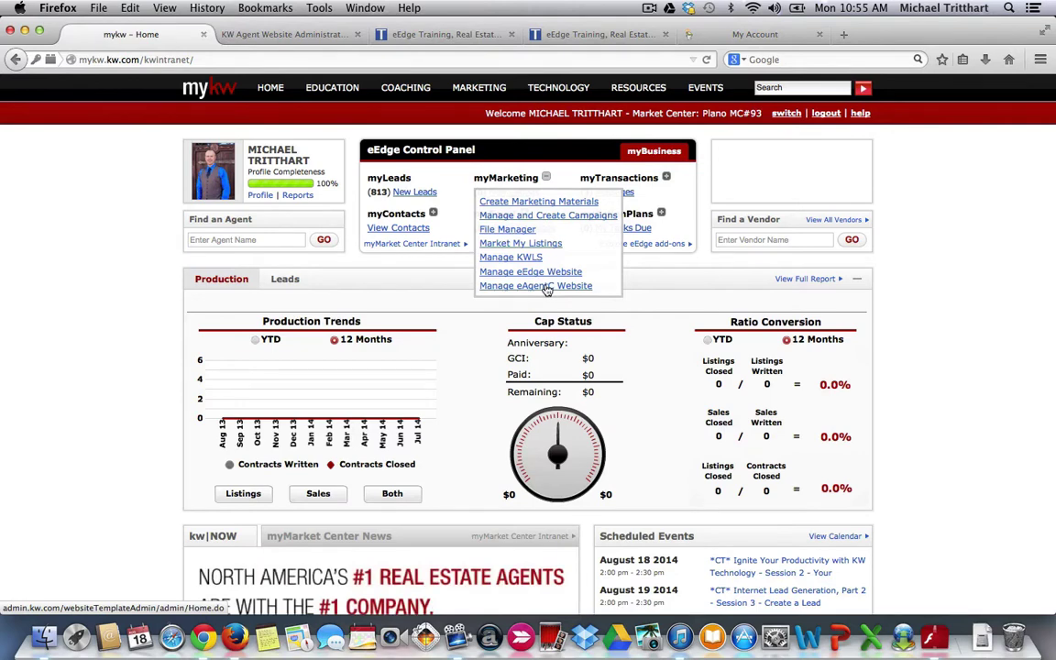
pyautogui.click(547, 287)
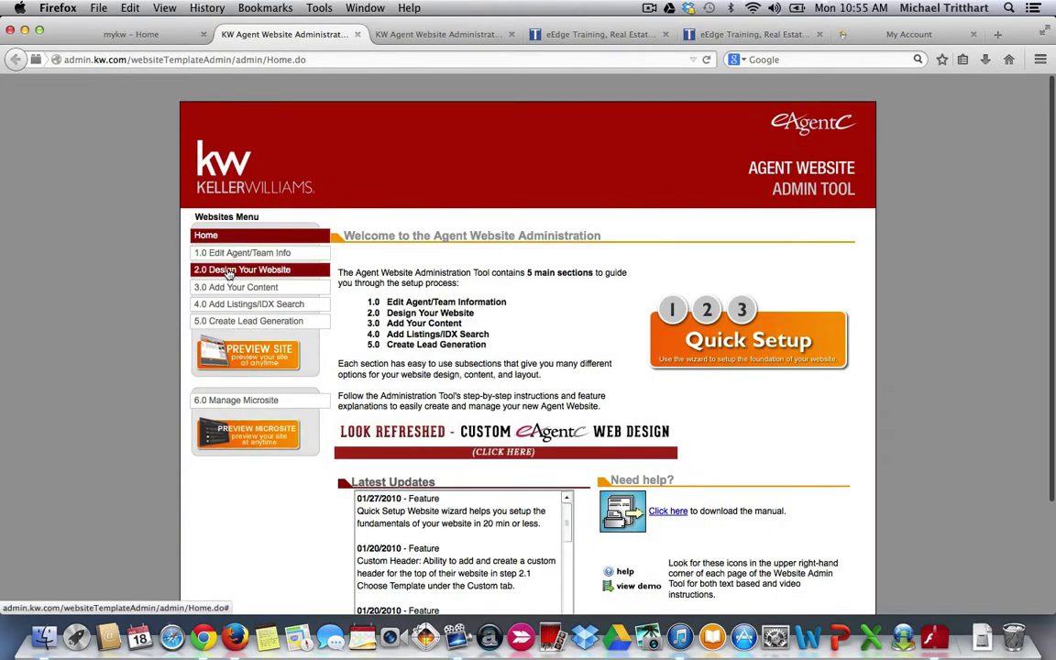
# - Preview the agent site and select michaelt.yourkwagent.com in its address bar
pyautogui.click(249, 355)
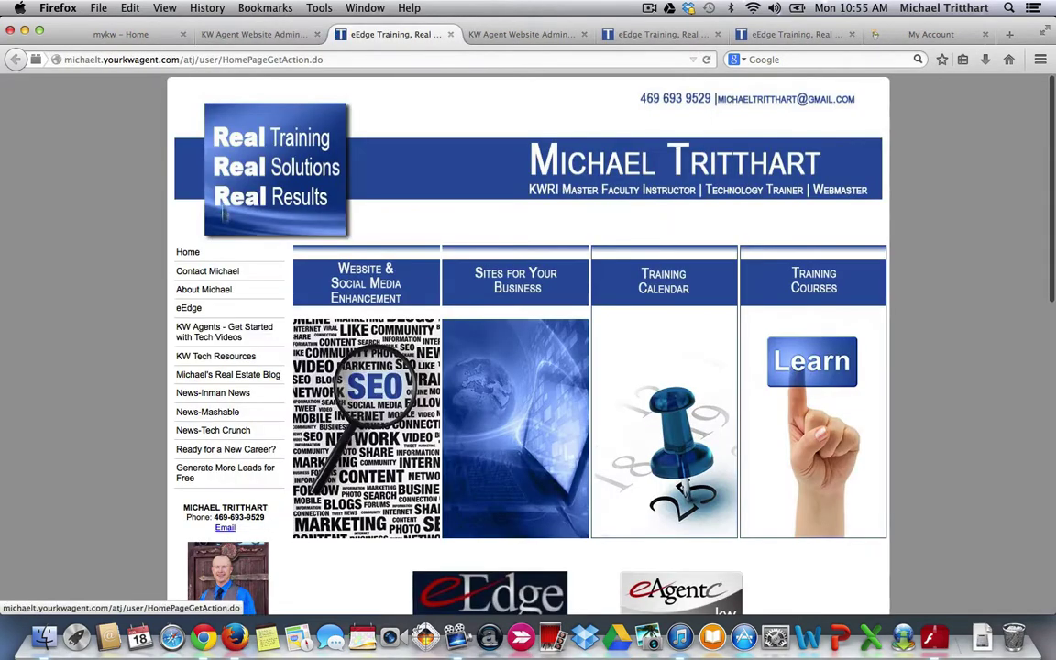
pyautogui.click(177, 59)
pyautogui.click(178, 59)
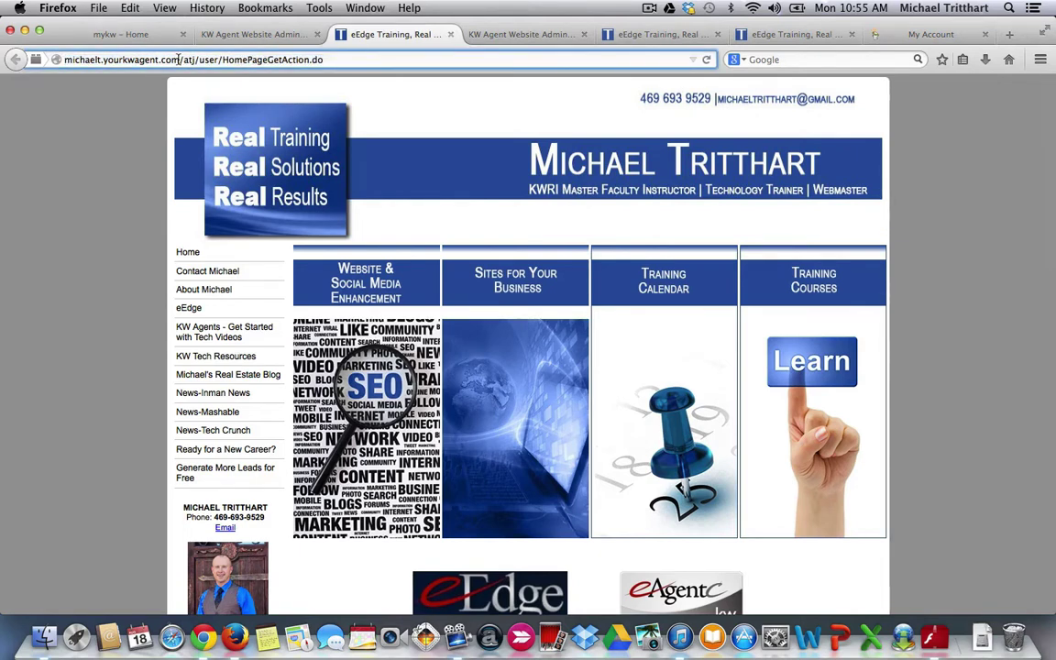
pyautogui.moveTo(178, 59); pyautogui.dragTo(61, 58)
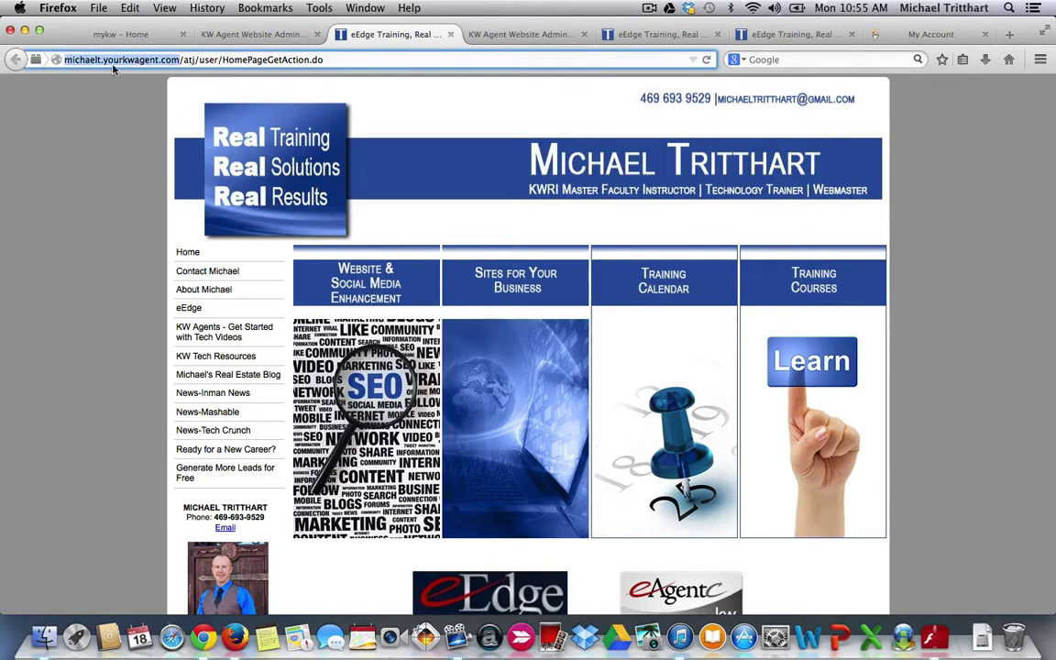
# - In GoDaddy My Account, expand DOMAINS and show 20 results per page
pyautogui.click(916, 37)
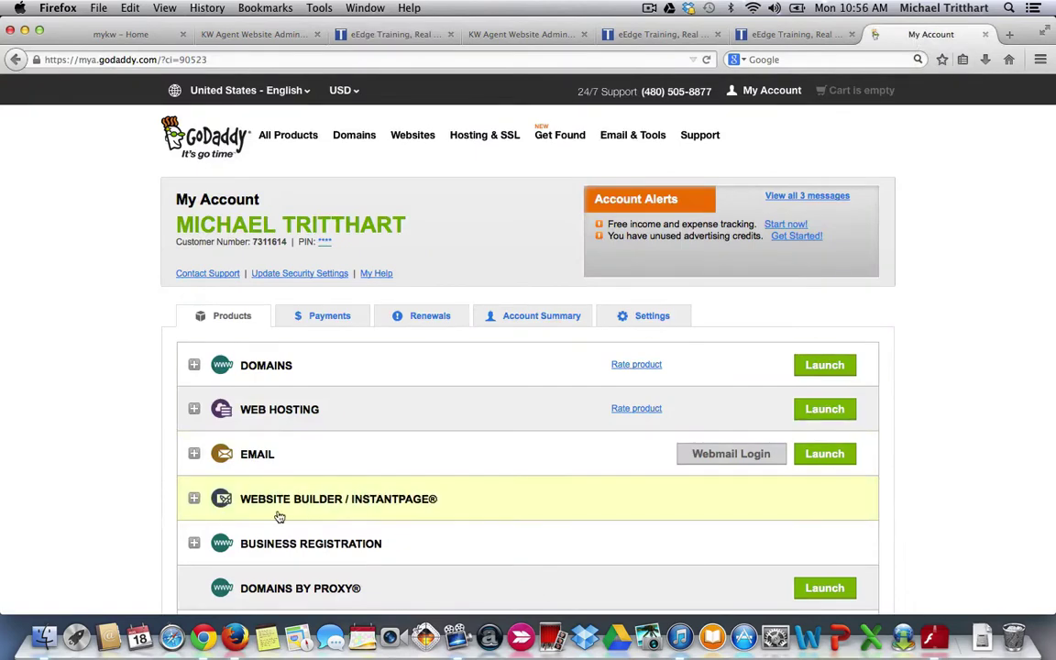
pyautogui.scroll(-2, 275, 514)
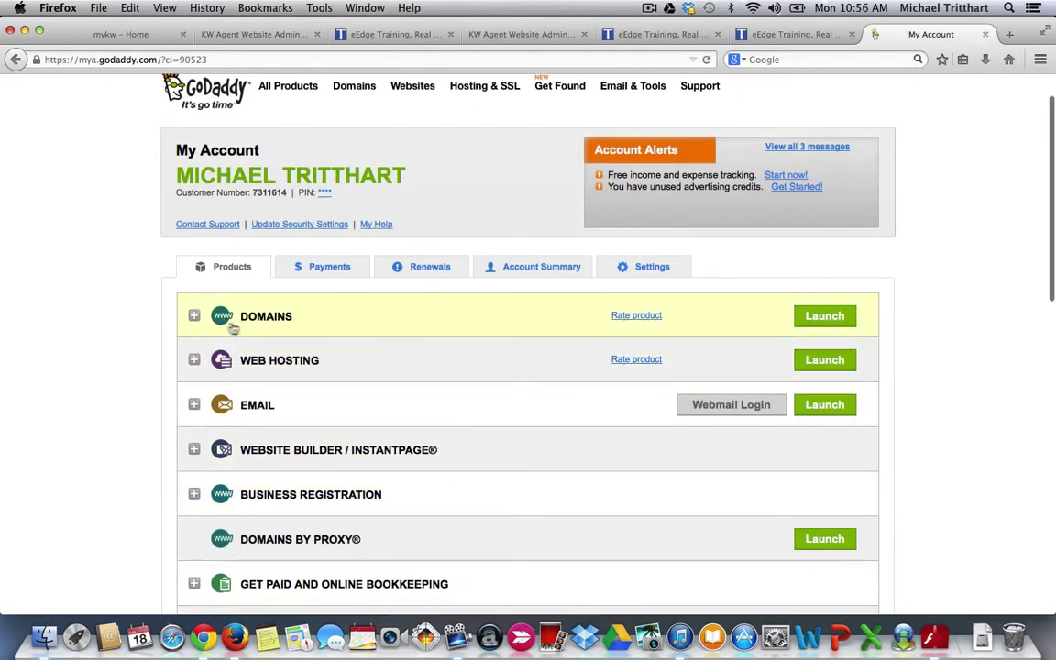
pyautogui.click(194, 318)
pyautogui.scroll(-5, 351, 394)
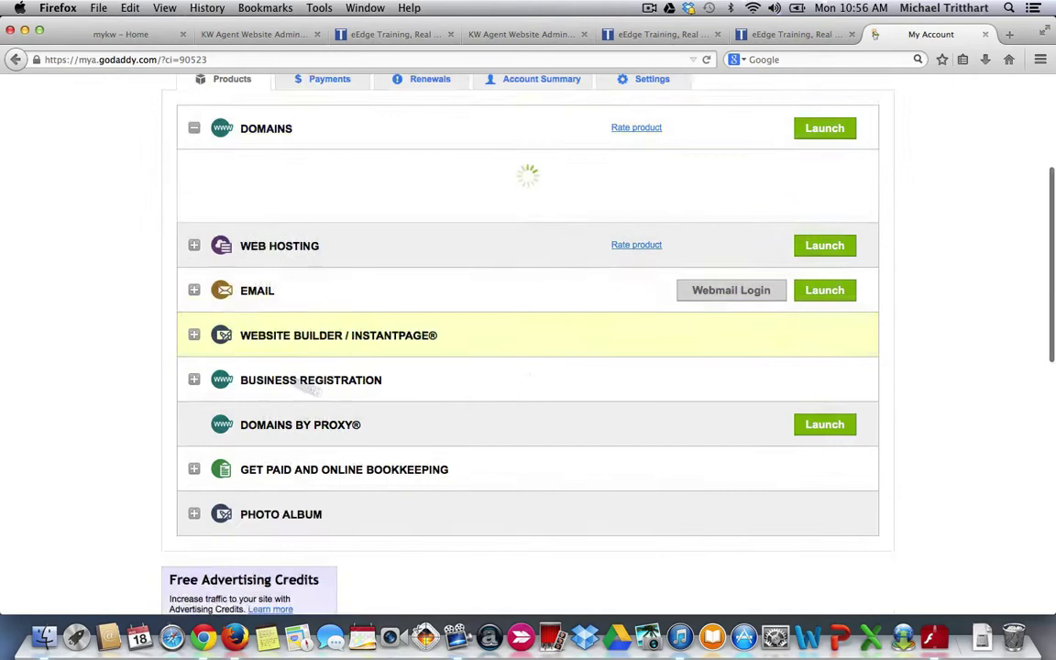
pyautogui.scroll(-4, 351, 409)
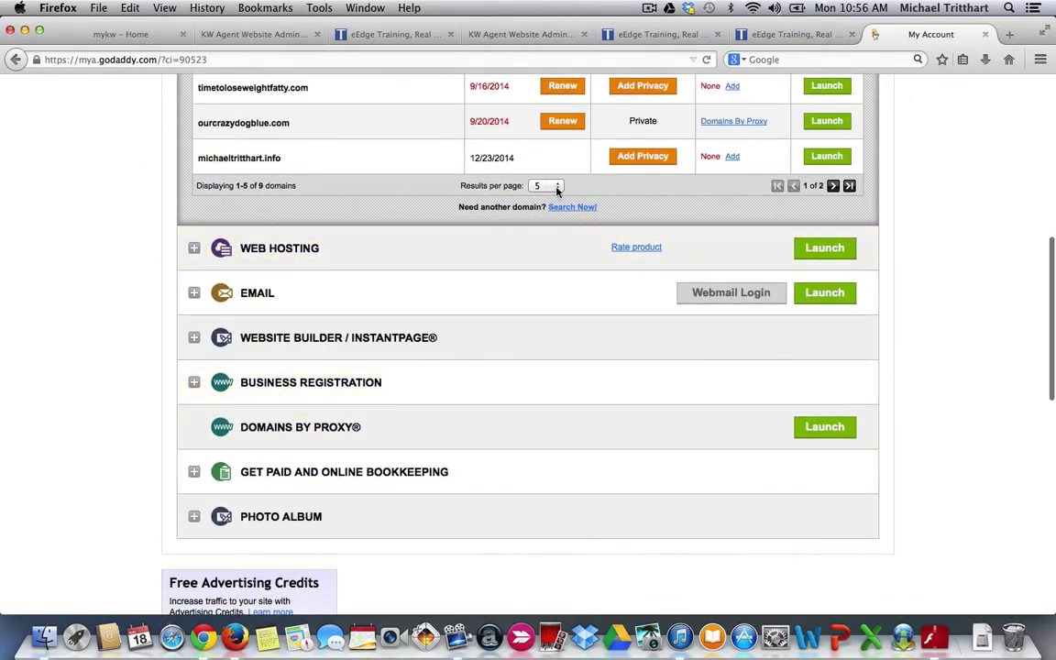
pyautogui.click(548, 185)
pyautogui.click(539, 221)
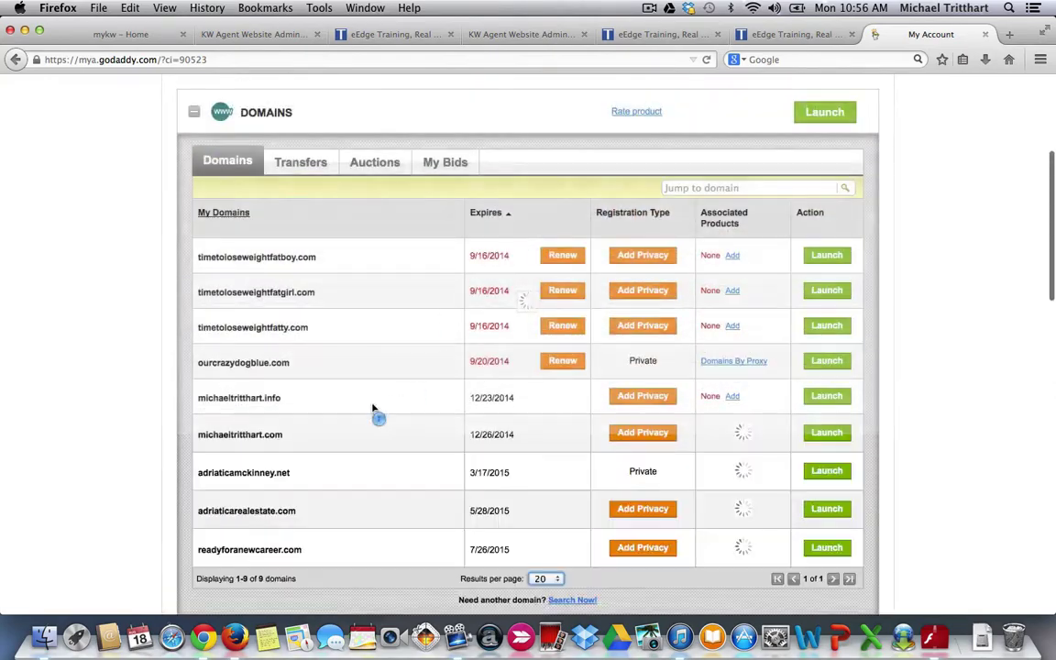
# - Launch the management page for michaeltritthart.com
pyautogui.scroll(-5, 313, 466)
pyautogui.scroll(-2, 312, 467)
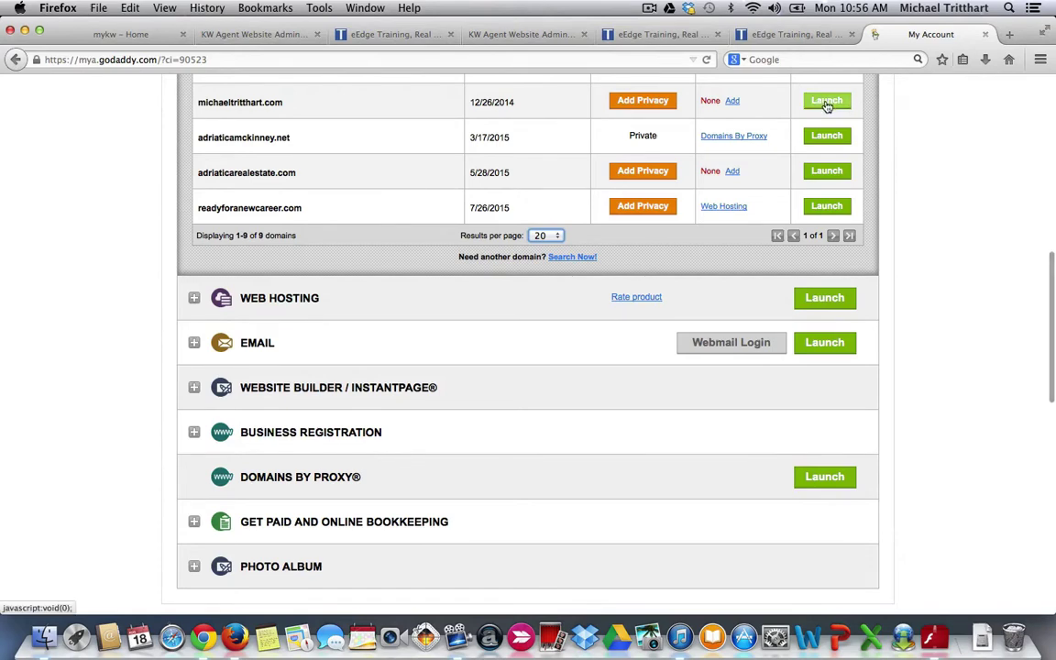
pyautogui.click(826, 101)
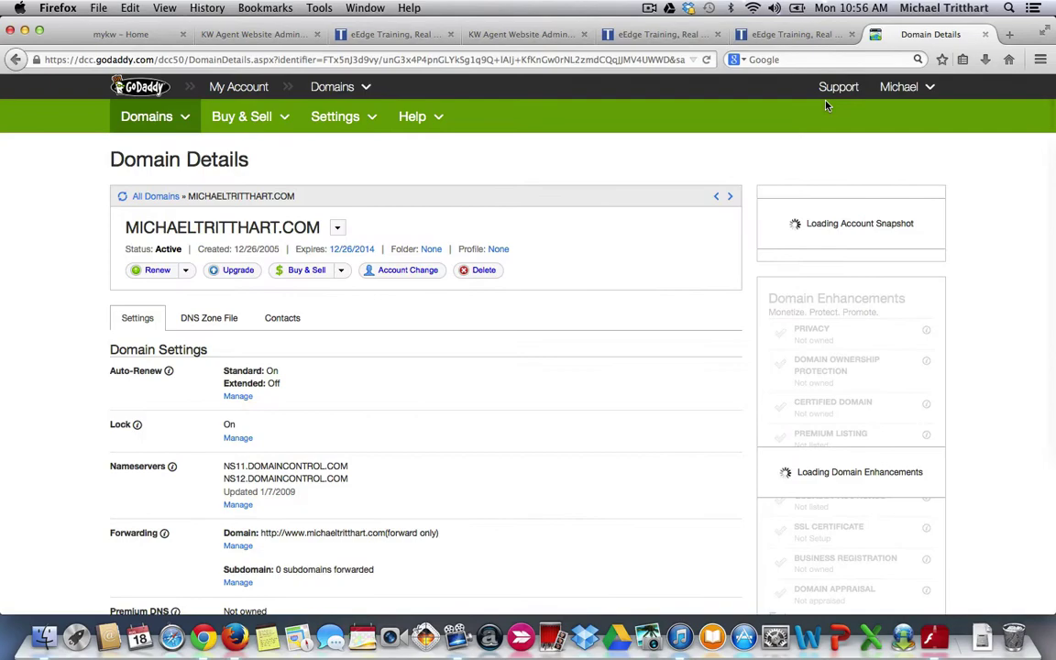
# - Open the DNS Zone File and scroll to the www CNAME pointing to michaelt.yourkwagent.com
pyautogui.scroll(-3, 459, 332)
pyautogui.scroll(-1, 460, 332)
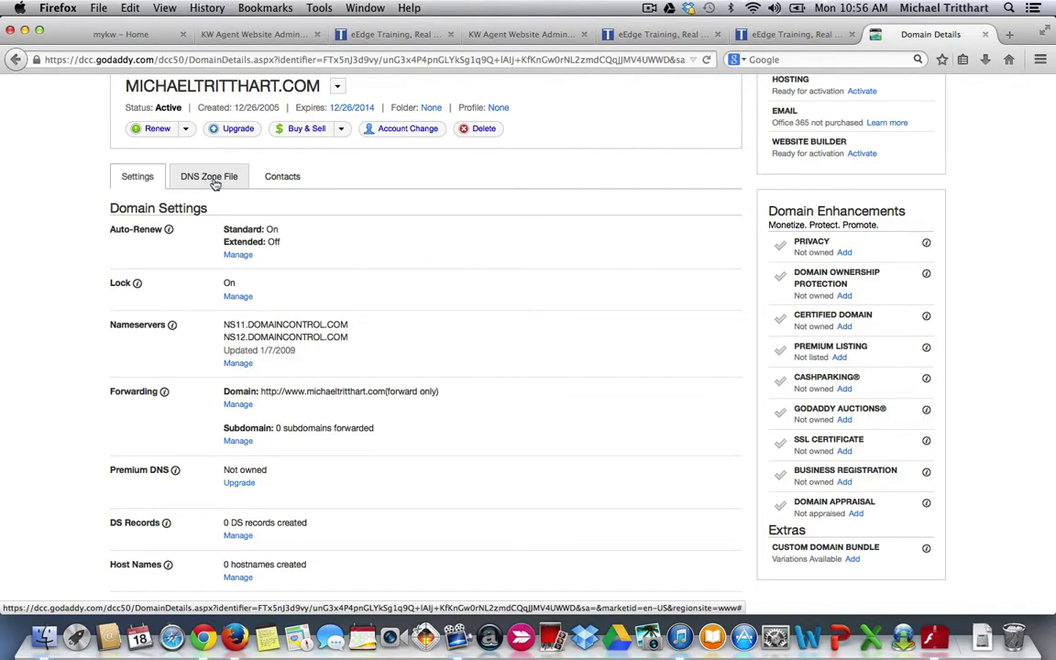
pyautogui.click(210, 178)
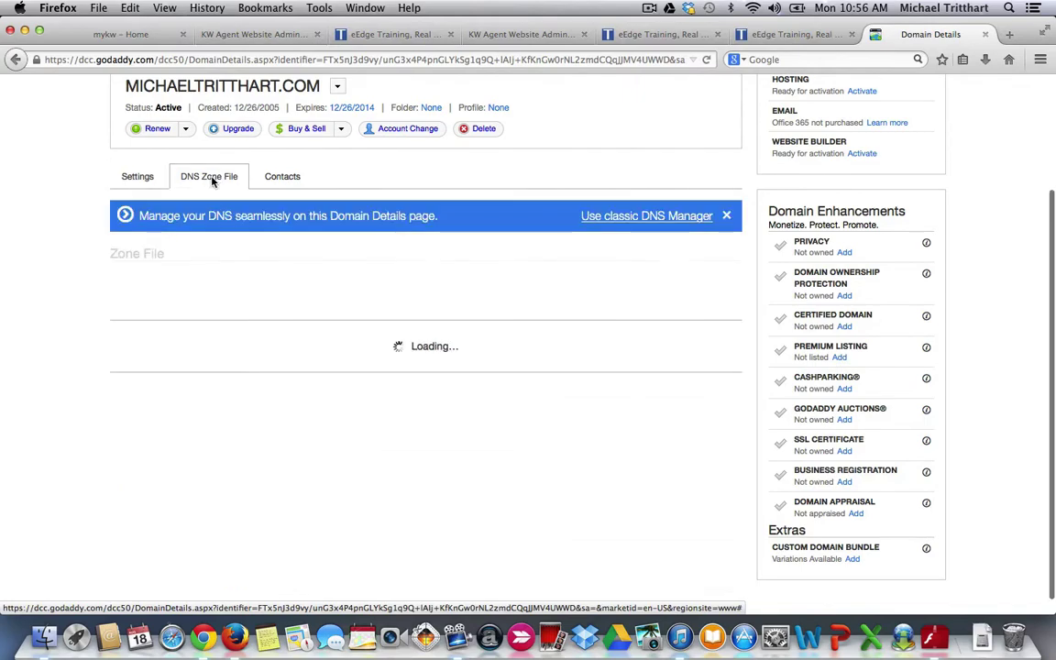
pyautogui.scroll(-8, 484, 296)
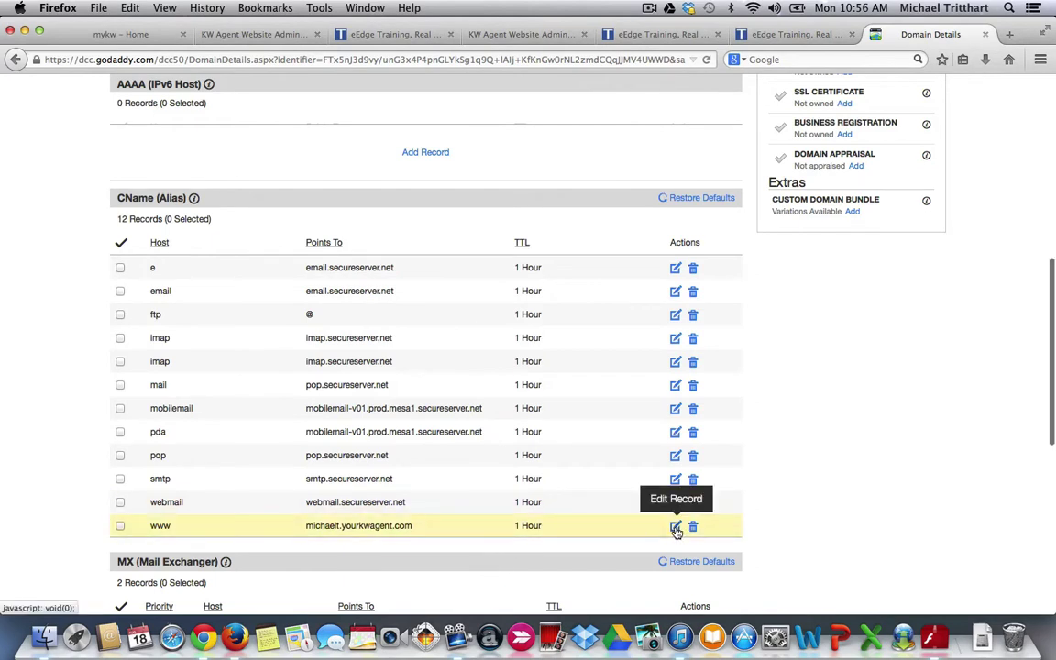
pyautogui.scroll(-1, 676, 531)
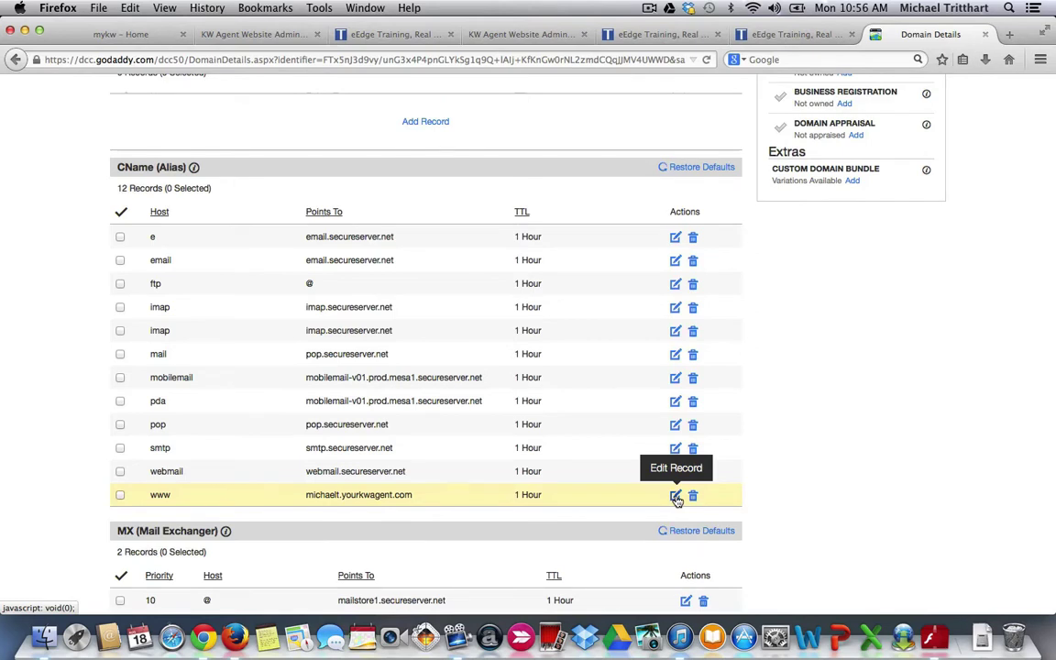
pyautogui.click(676, 496)
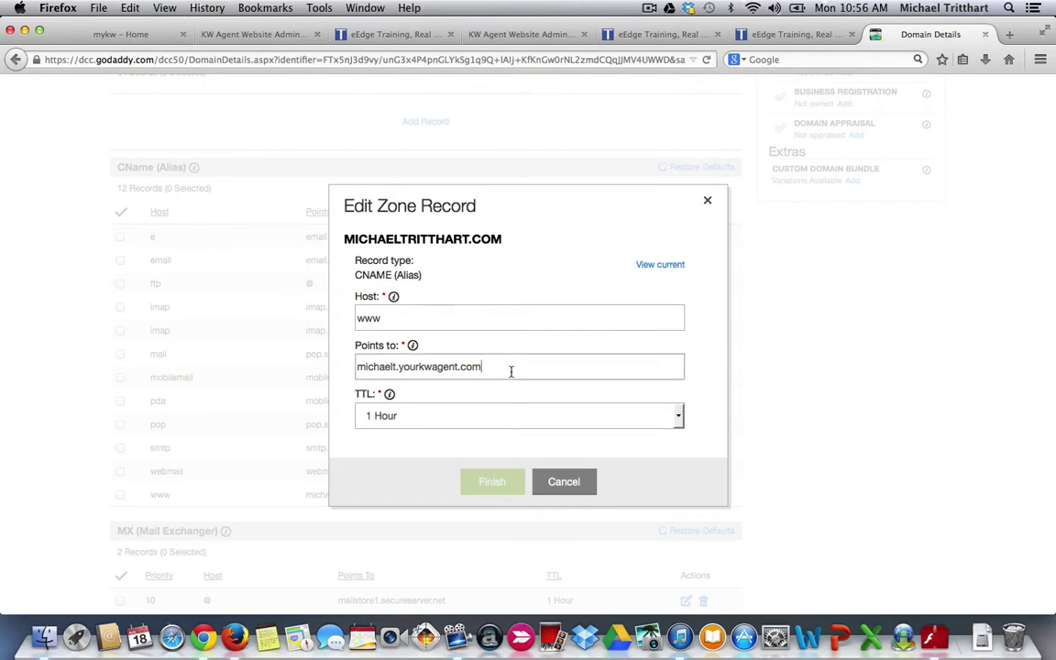
pyautogui.moveTo(511, 370); pyautogui.dragTo(357, 366)
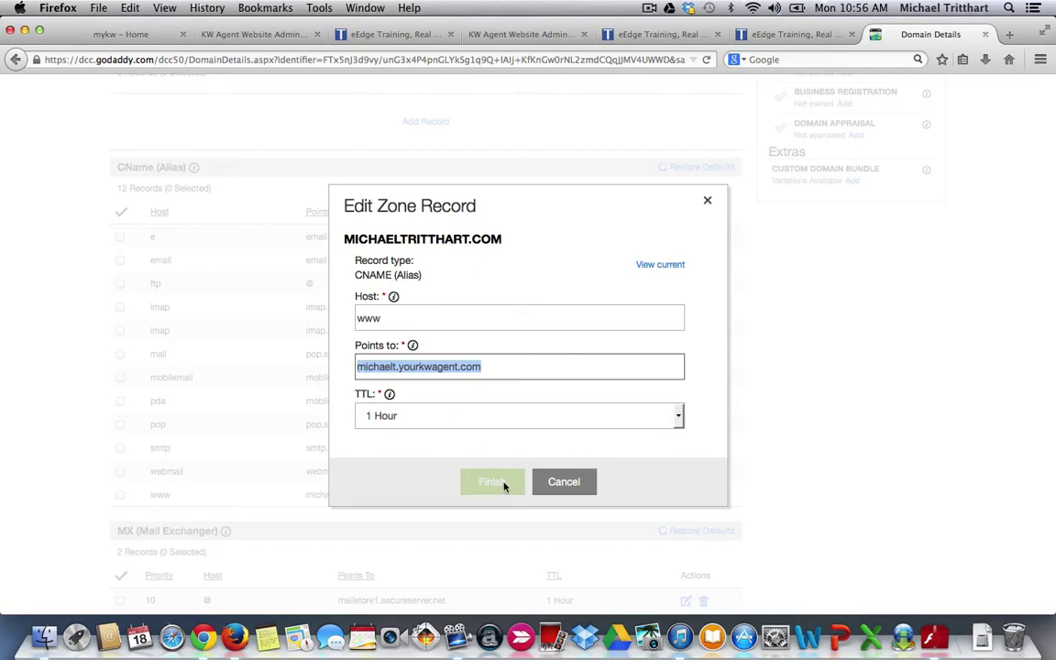
pyautogui.click(566, 486)
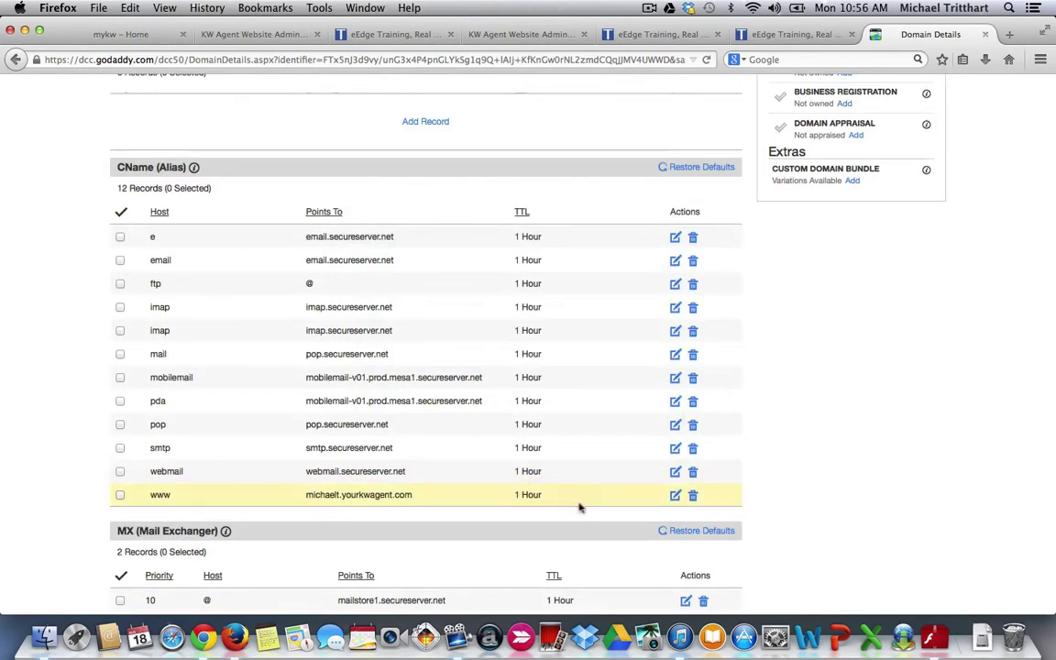
pyautogui.scroll(2, 524, 407)
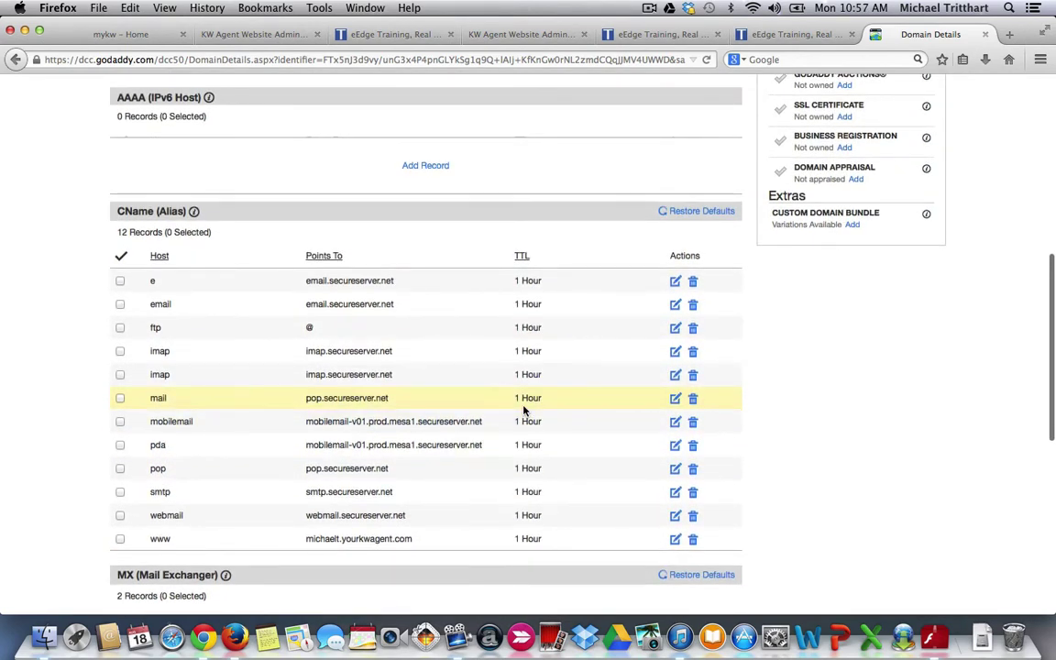
pyautogui.scroll(-4, 525, 411)
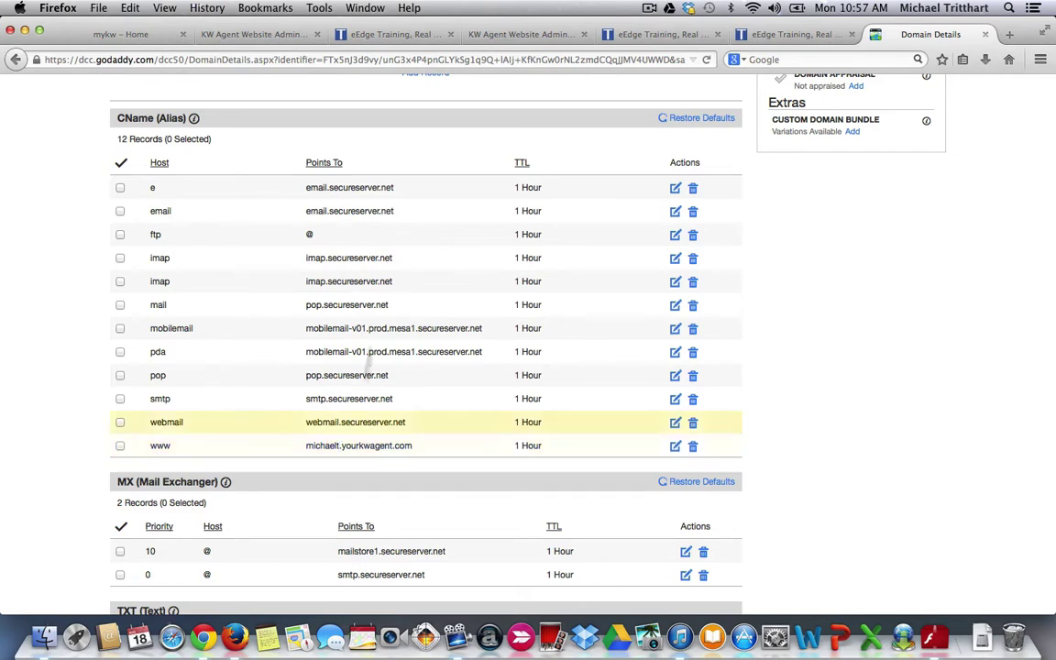
pyautogui.click(769, 37)
pyautogui.click(662, 37)
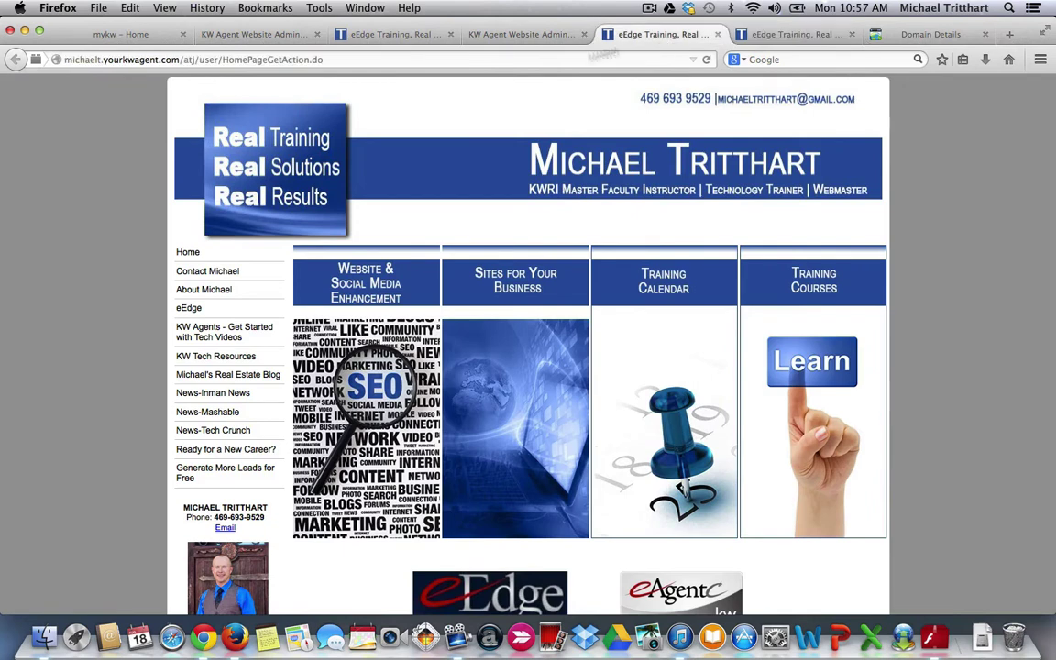
pyautogui.moveTo(178, 59); pyautogui.dragTo(57, 58)
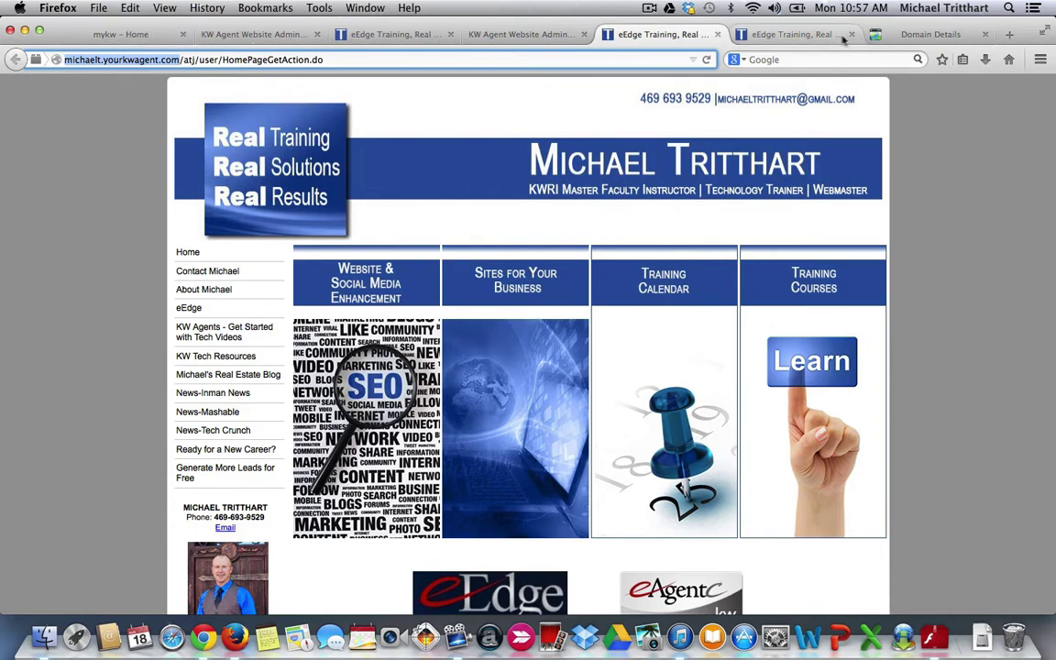
pyautogui.click(880, 34)
pyautogui.scroll(10, 412, 427)
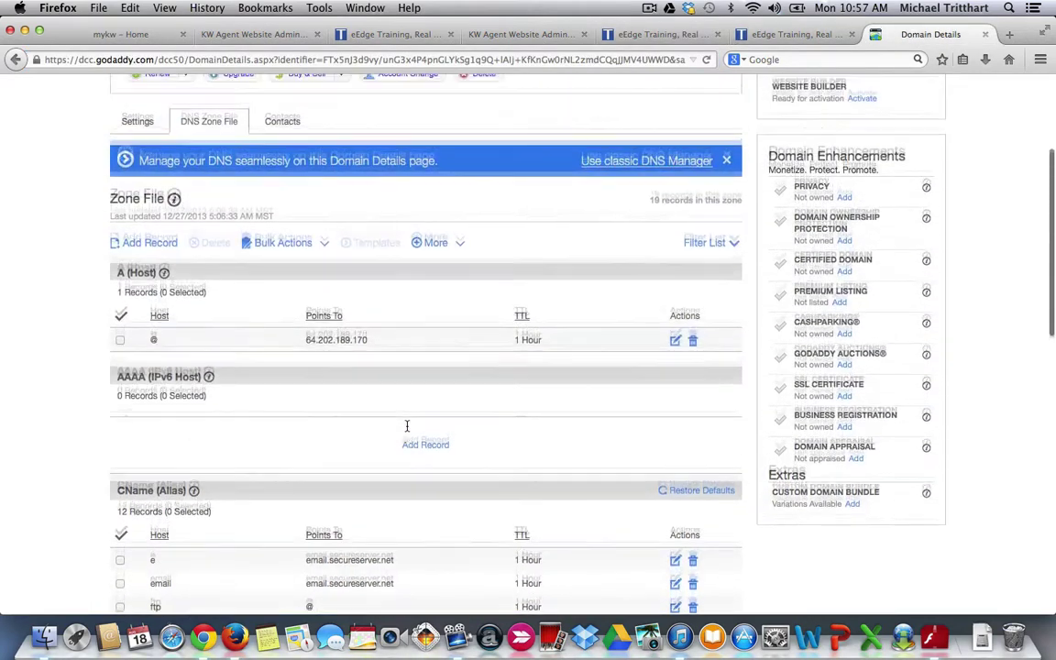
pyautogui.scroll(2, 407, 431)
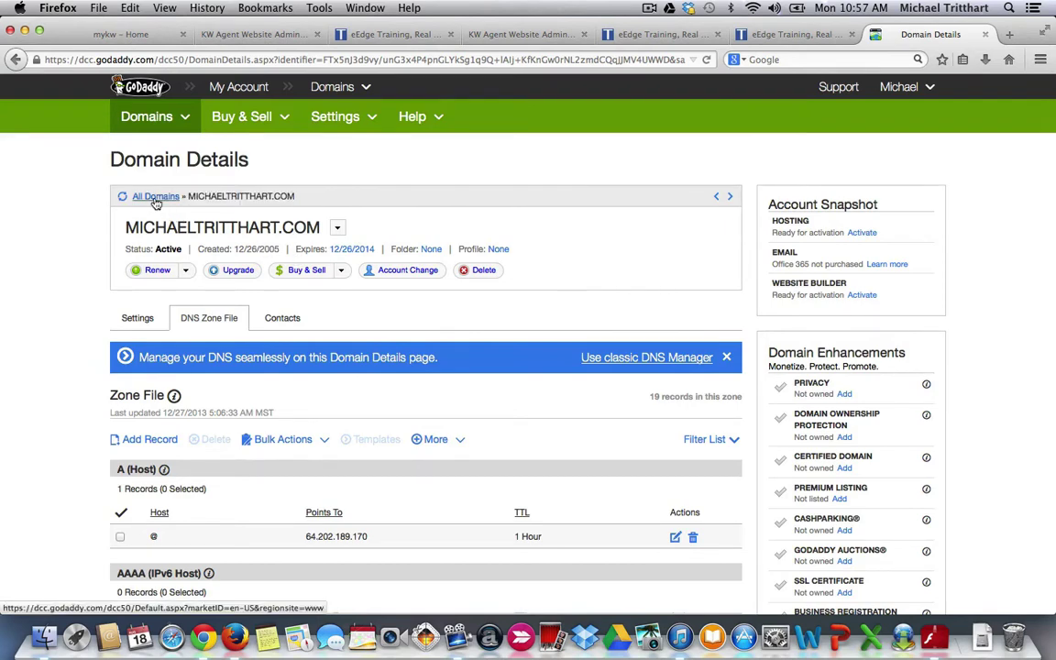
# - From All Domains, select MICHAELTRITTHART.COM and open Forward > Forwarding Domains
pyautogui.click(154, 197)
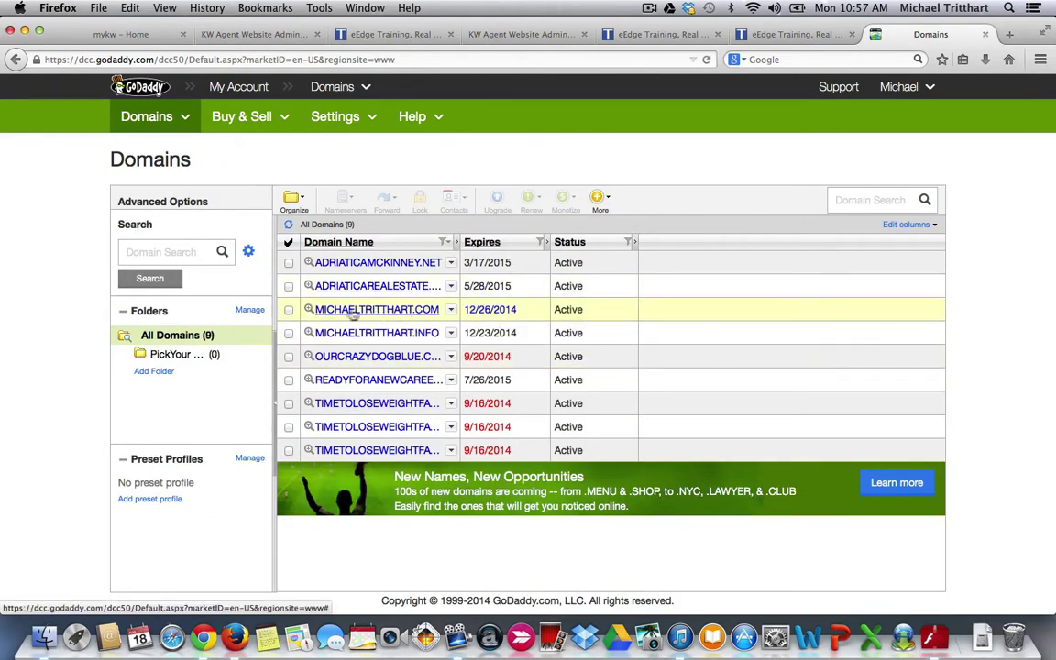
pyautogui.click(289, 310)
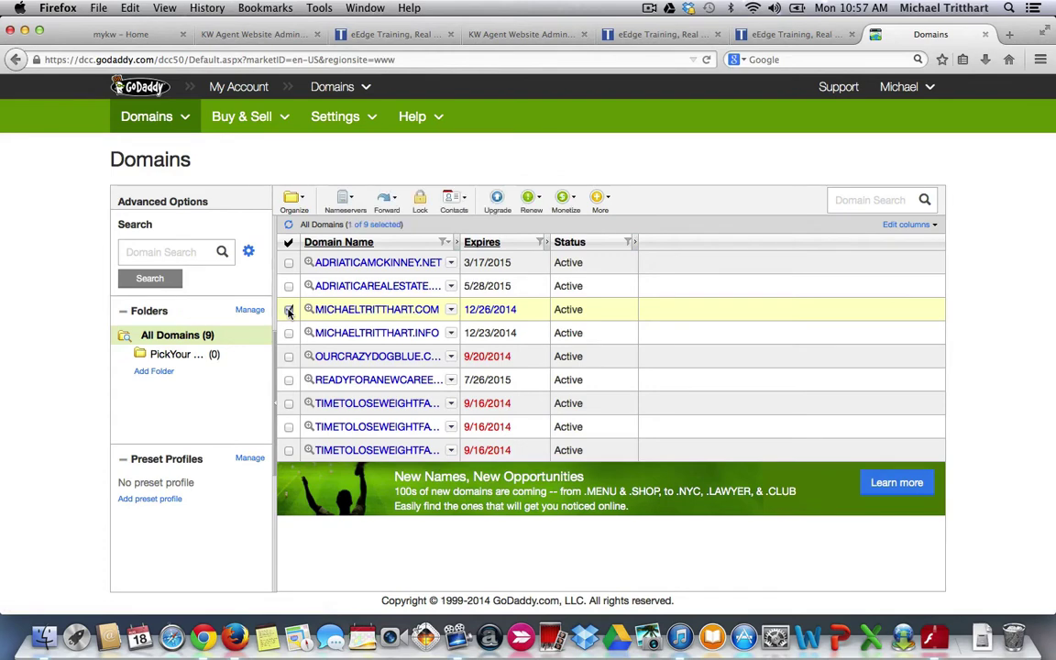
pyautogui.click(390, 200)
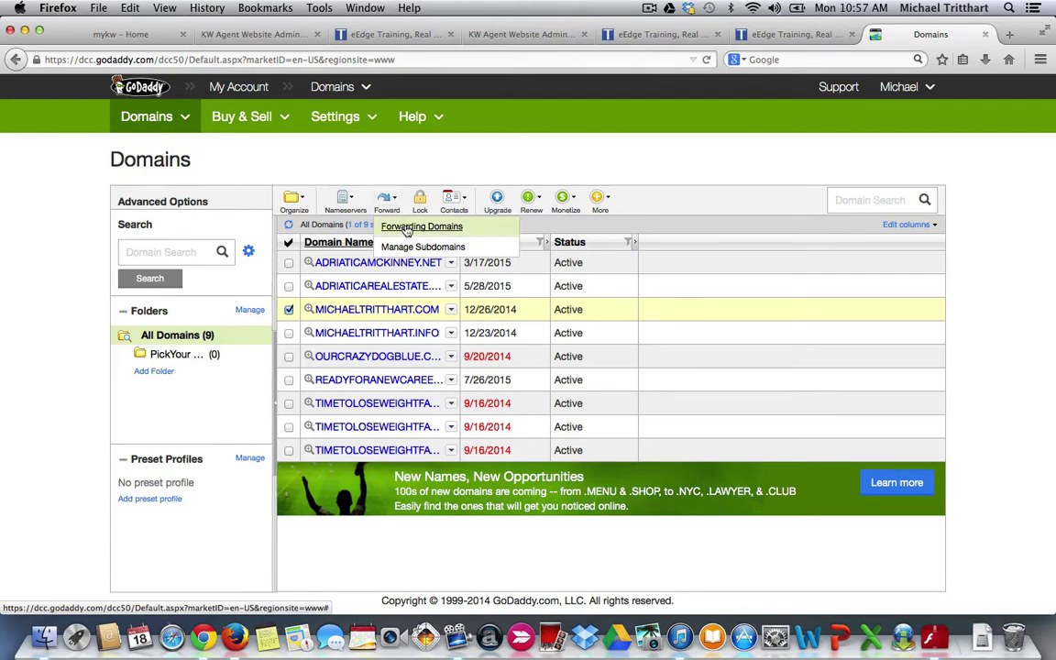
pyautogui.click(406, 227)
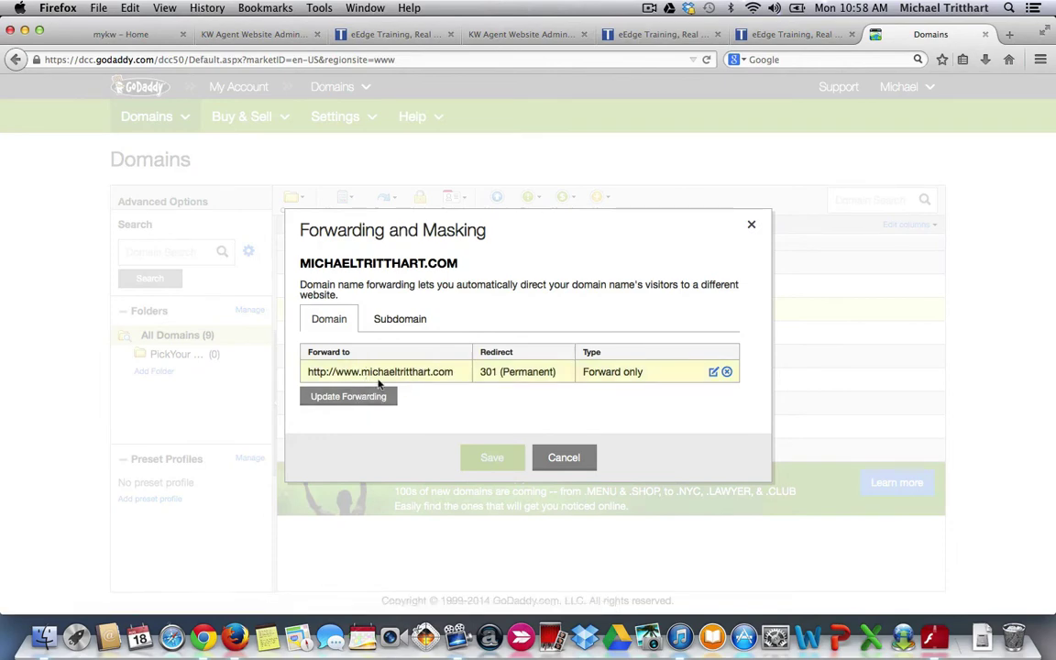
# - View the 301 forwarding rule in Edit Forwarding, cancel, and close Forwarding and Masking
pyautogui.click(713, 373)
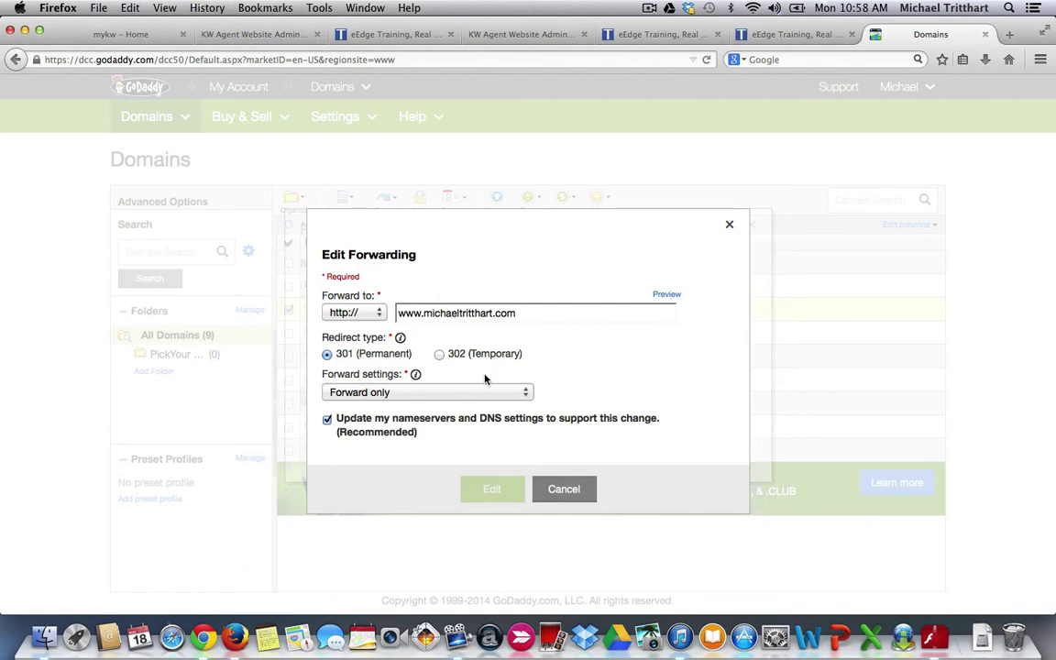
pyautogui.click(565, 490)
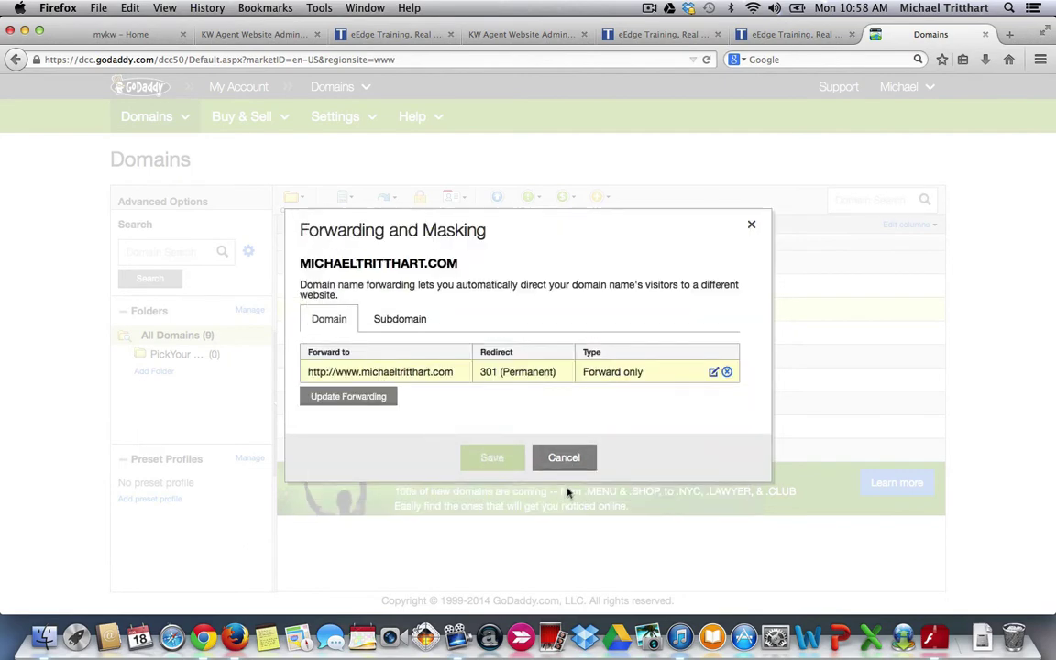
pyautogui.click(752, 226)
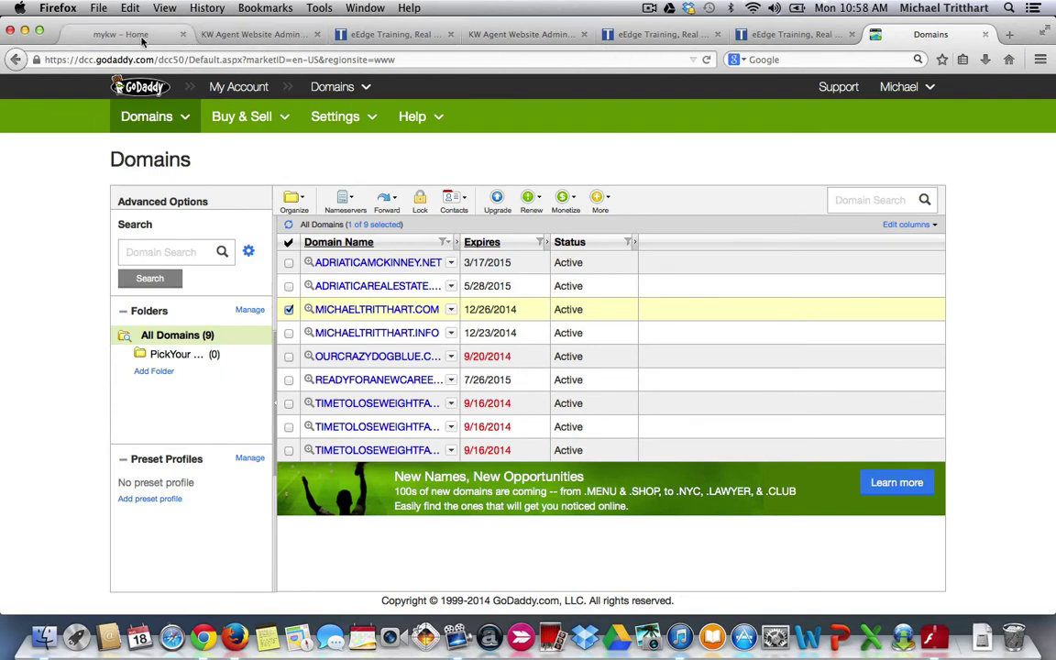
pyautogui.click(514, 36)
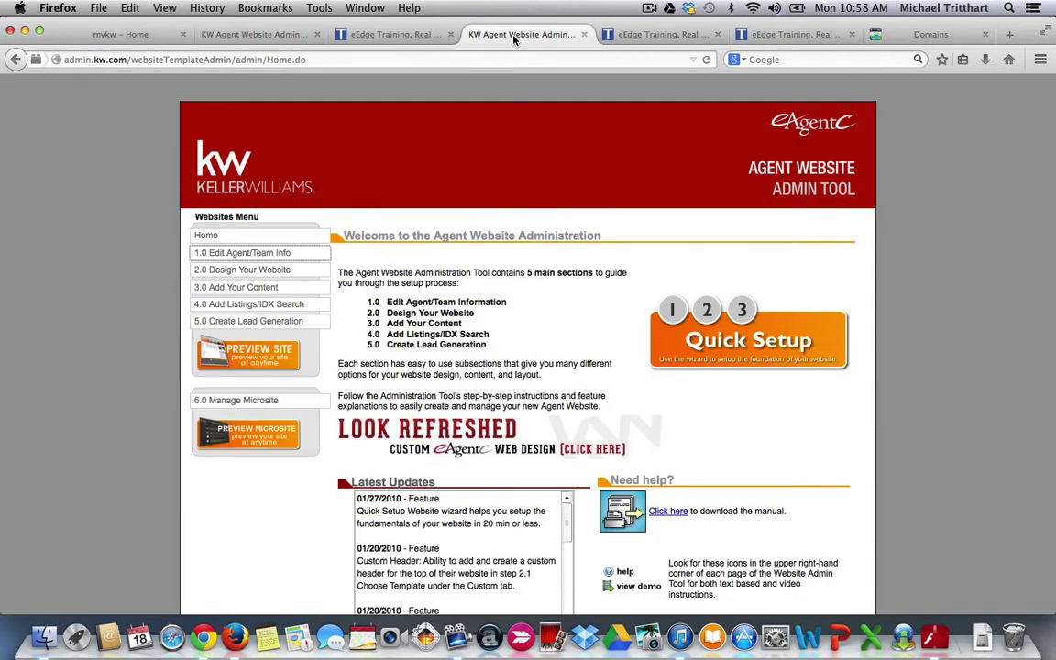
pyautogui.click(237, 253)
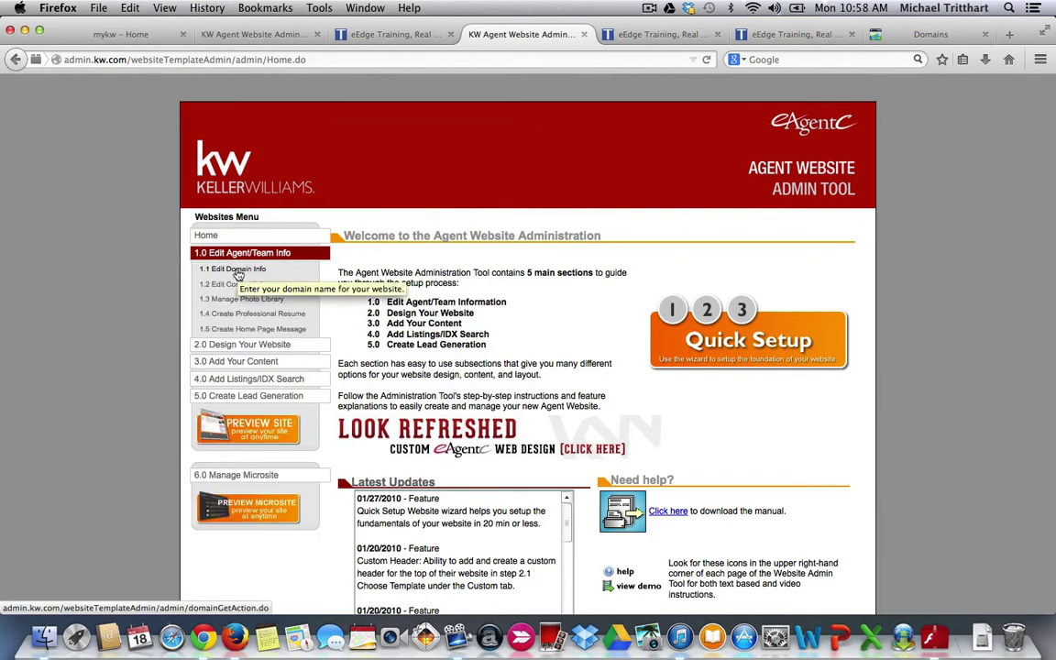
pyautogui.click(236, 272)
pyautogui.scroll(-2, 501, 351)
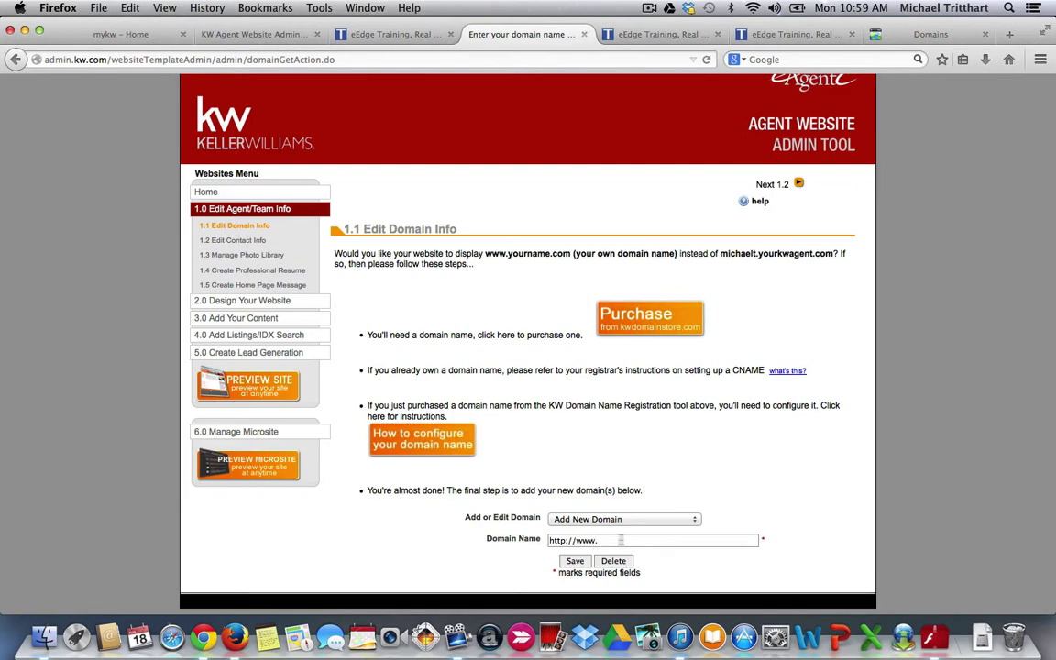
pyautogui.click(696, 523)
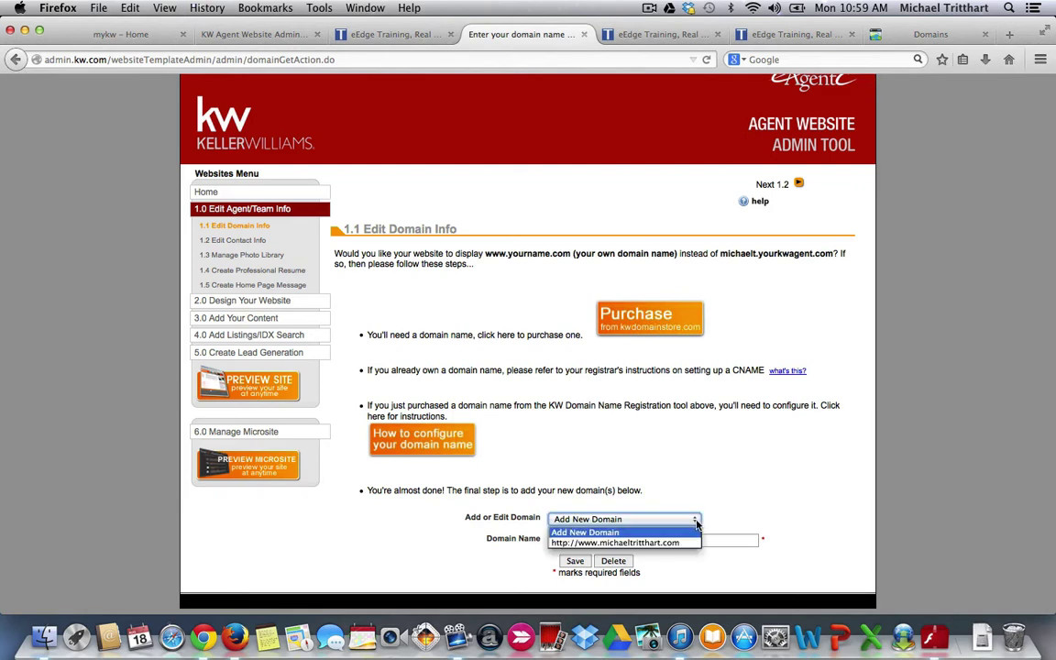
pyautogui.click(642, 539)
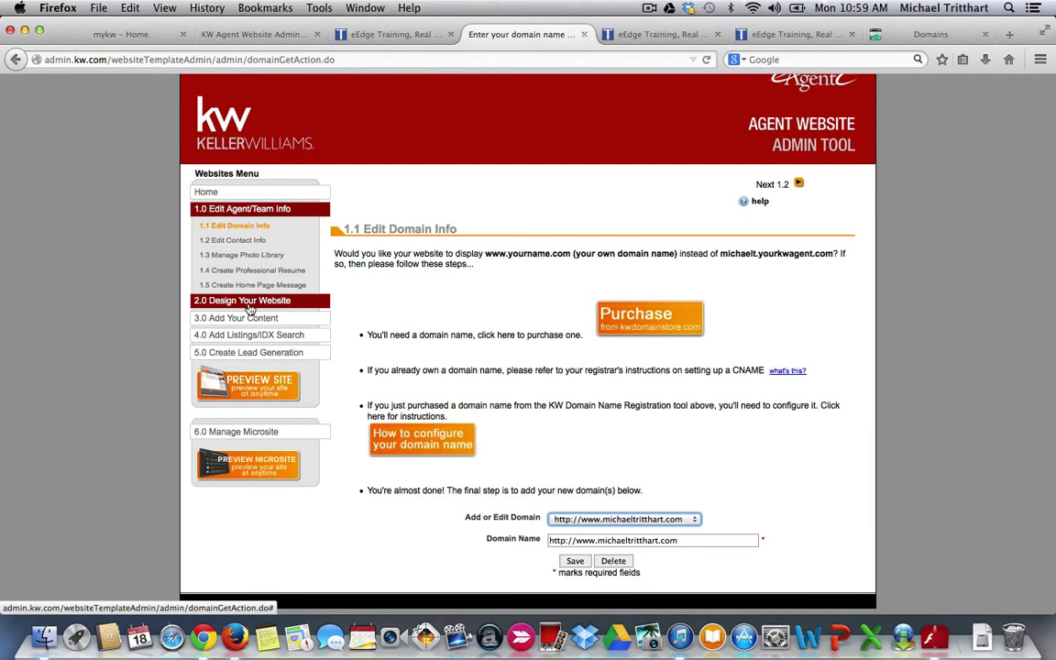
# - Open 2.4 Edit Site Info and scroll to the Alternate Website field
pyautogui.click(248, 303)
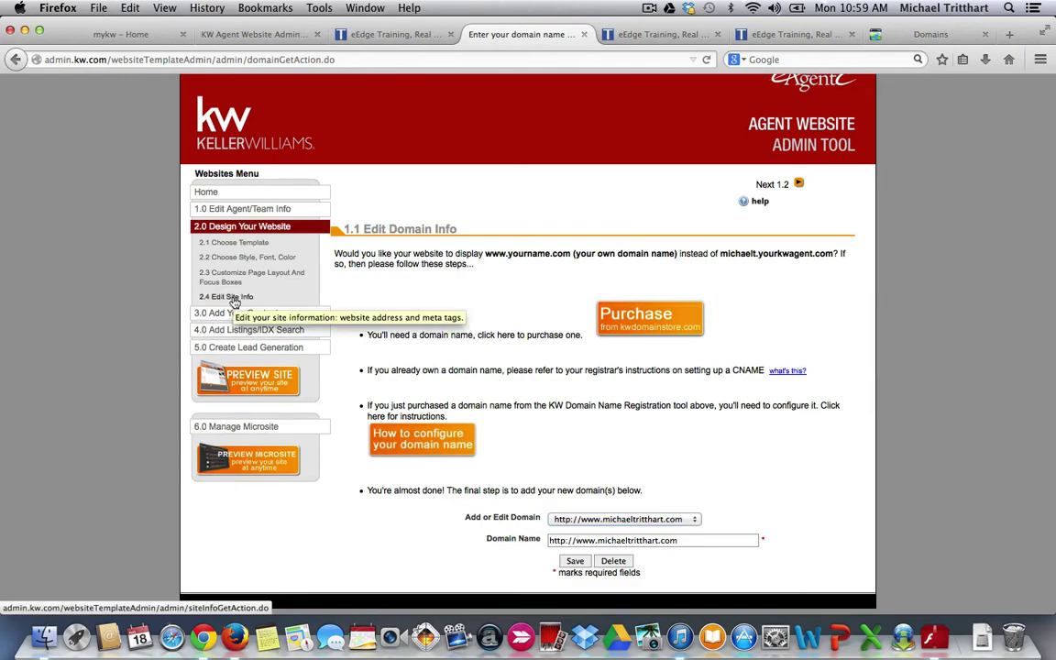
pyautogui.click(236, 300)
pyautogui.scroll(-3, 470, 347)
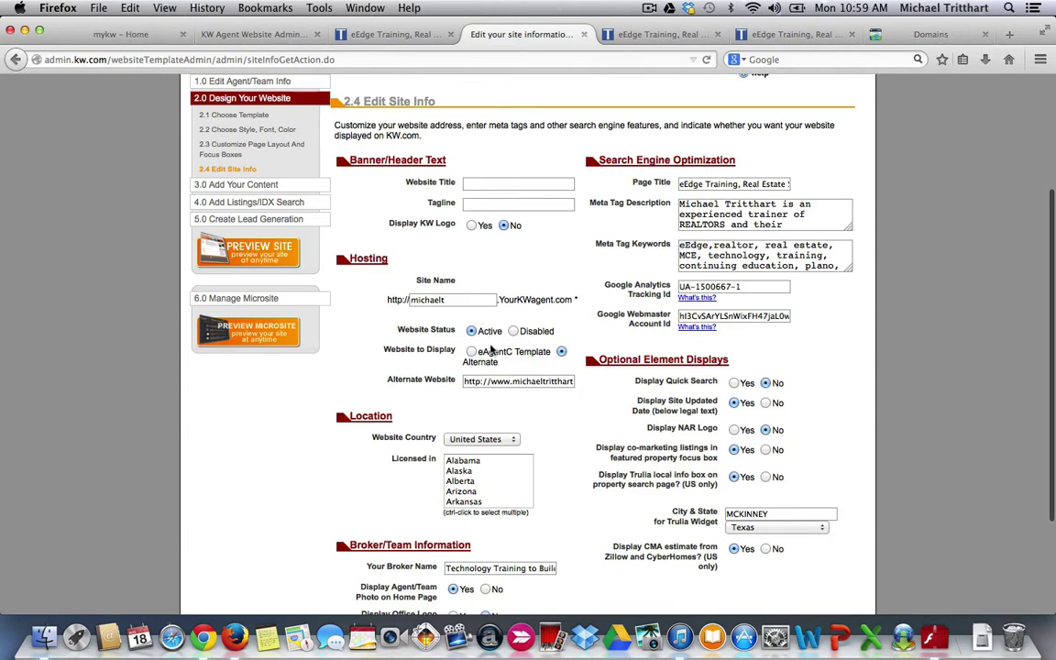
pyautogui.scroll(-1, 421, 328)
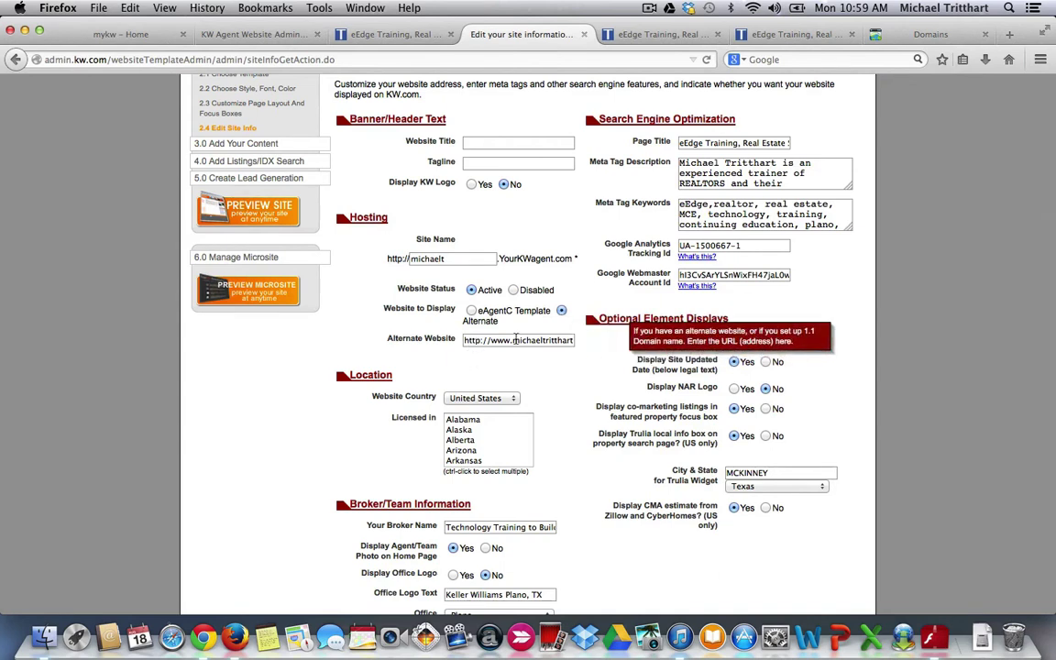
# - Compare the live michaeltritthart.com site with the Alternate Website setting on the form
pyautogui.click(782, 36)
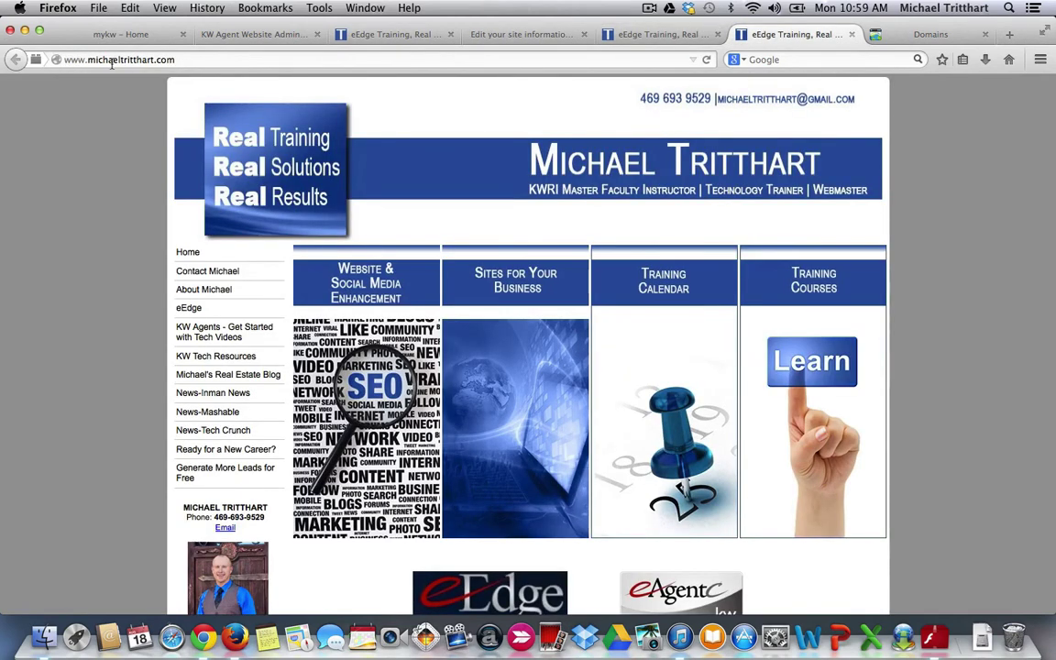
pyautogui.click(508, 36)
pyautogui.scroll(-2, 624, 495)
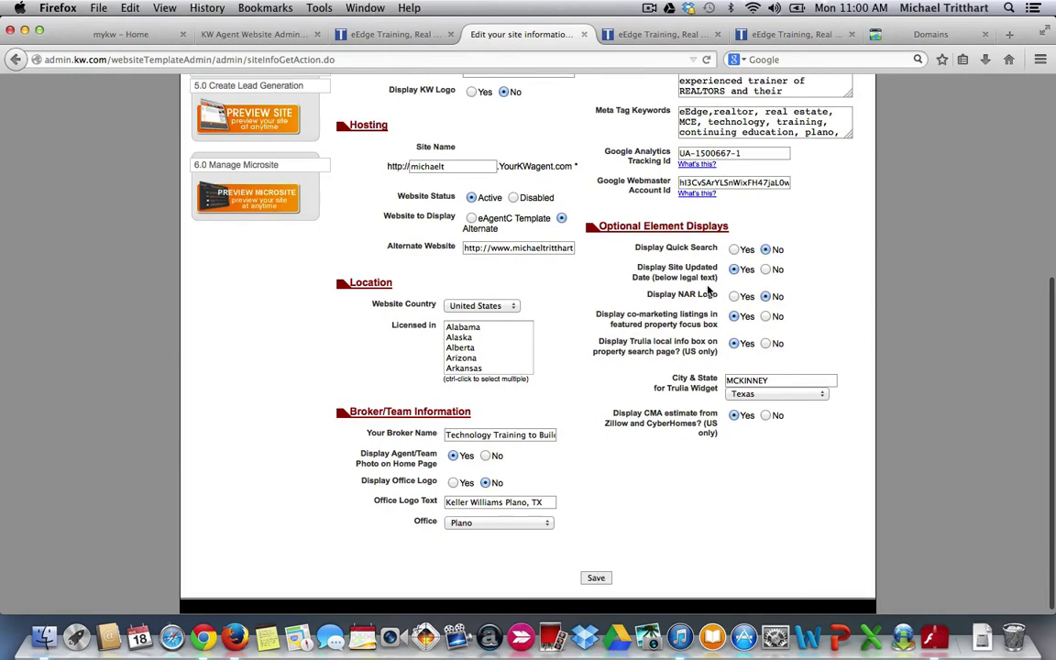
pyautogui.scroll(5, 634, 261)
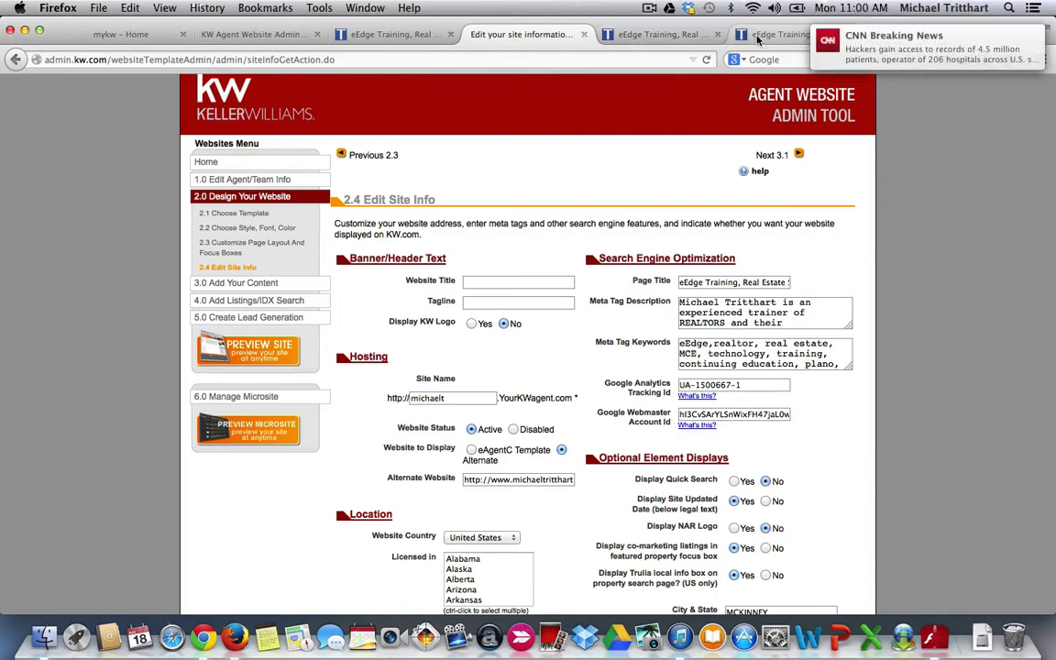
# - Load kw.com in the live website tab
pyautogui.click(682, 35)
pyautogui.click(315, 60)
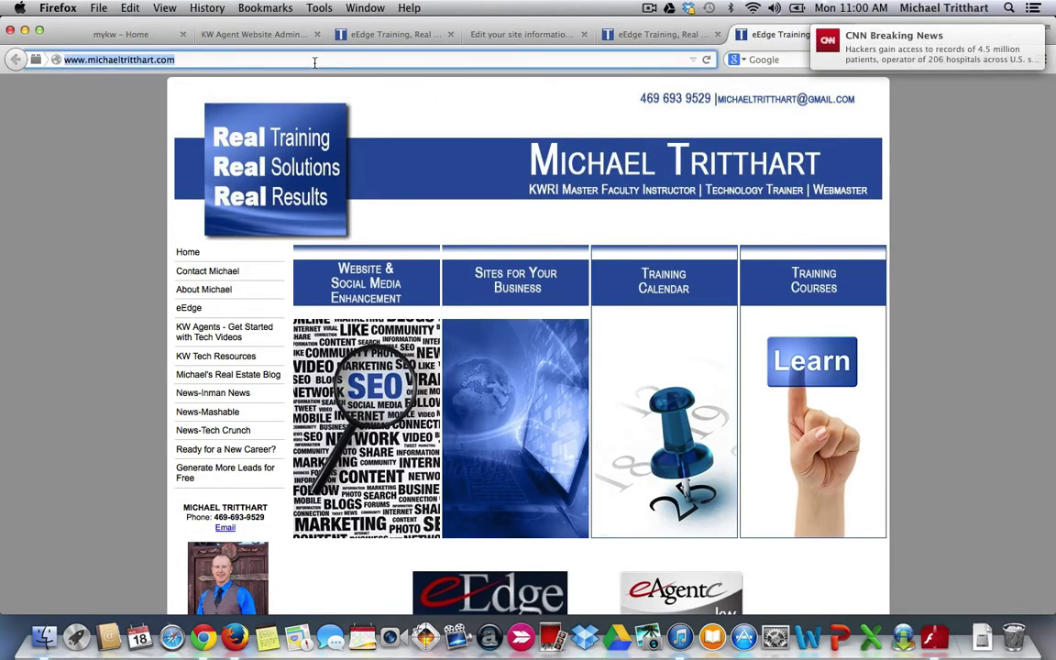
pyautogui.write('kw.com/')
pyautogui.press('Return')
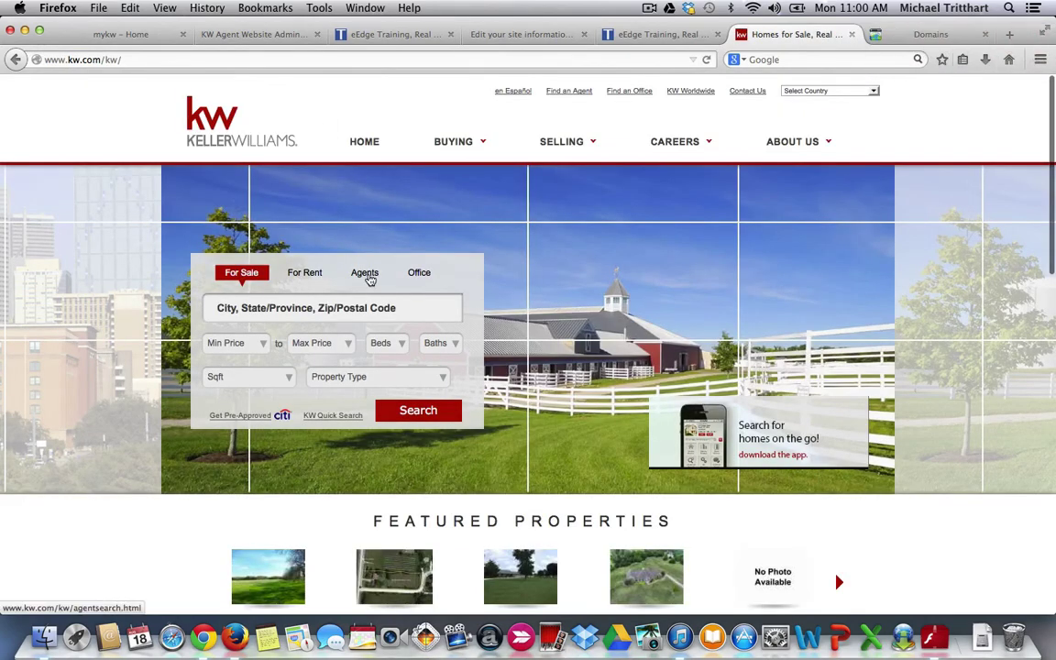
# - Search kw.com Agents by the agent's first and last name, then return to the search form
pyautogui.click(367, 275)
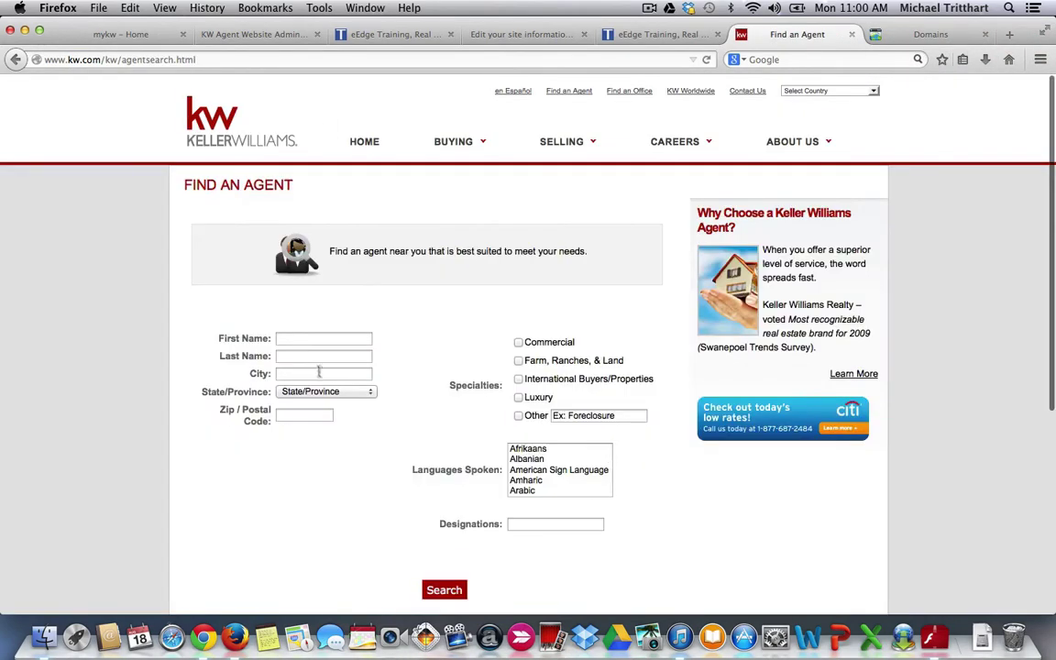
pyautogui.click(294, 338)
pyautogui.write('michael')
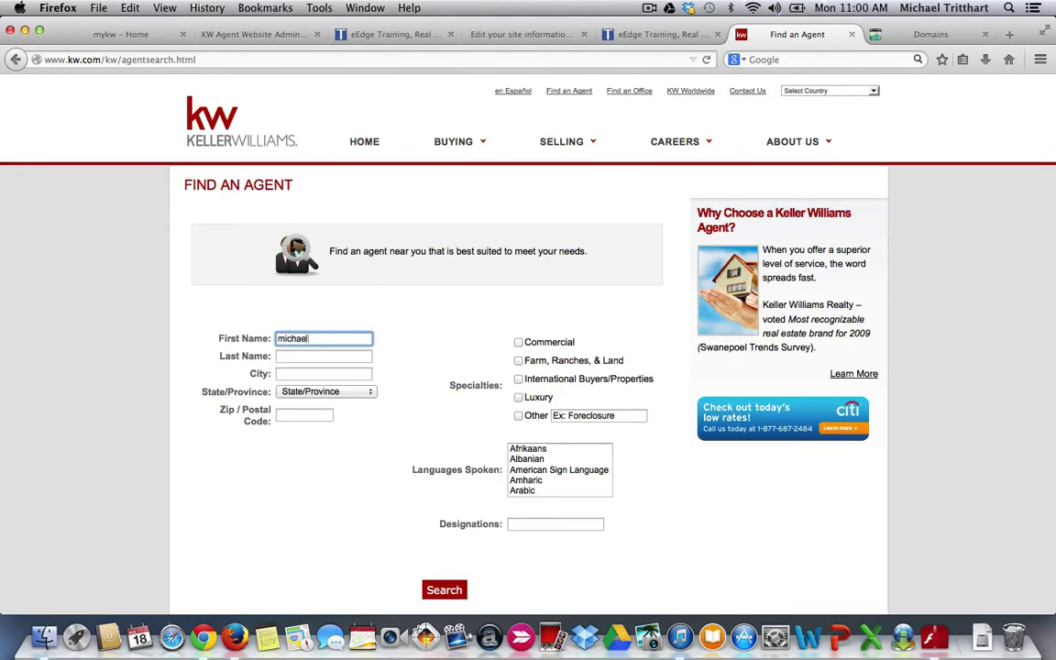
pyautogui.click(321, 355)
pyautogui.write('tritthart')
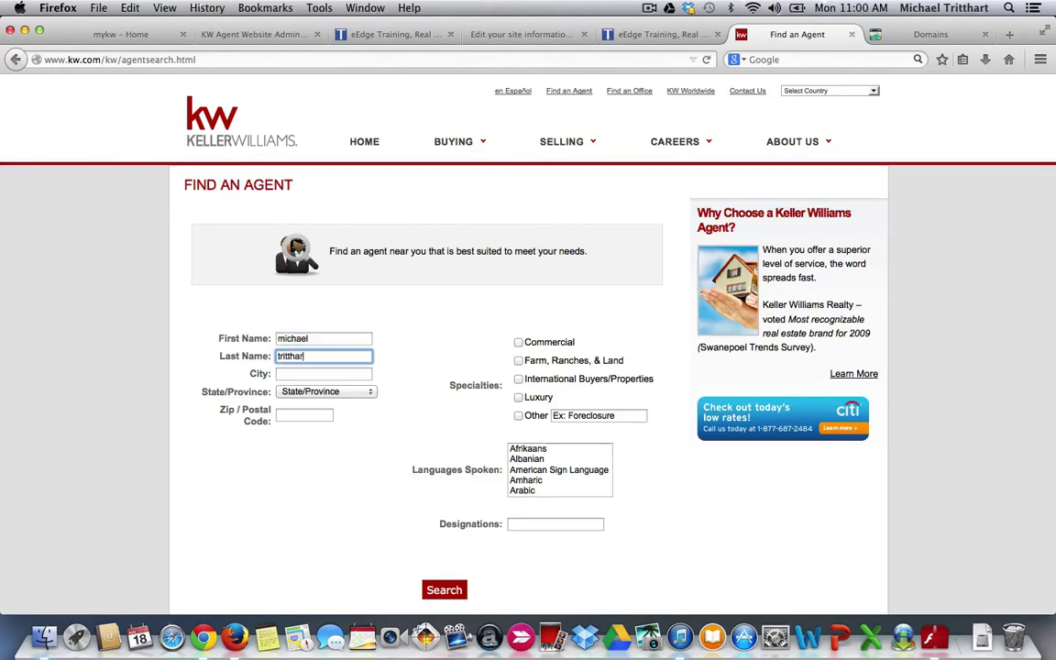
pyautogui.click(444, 590)
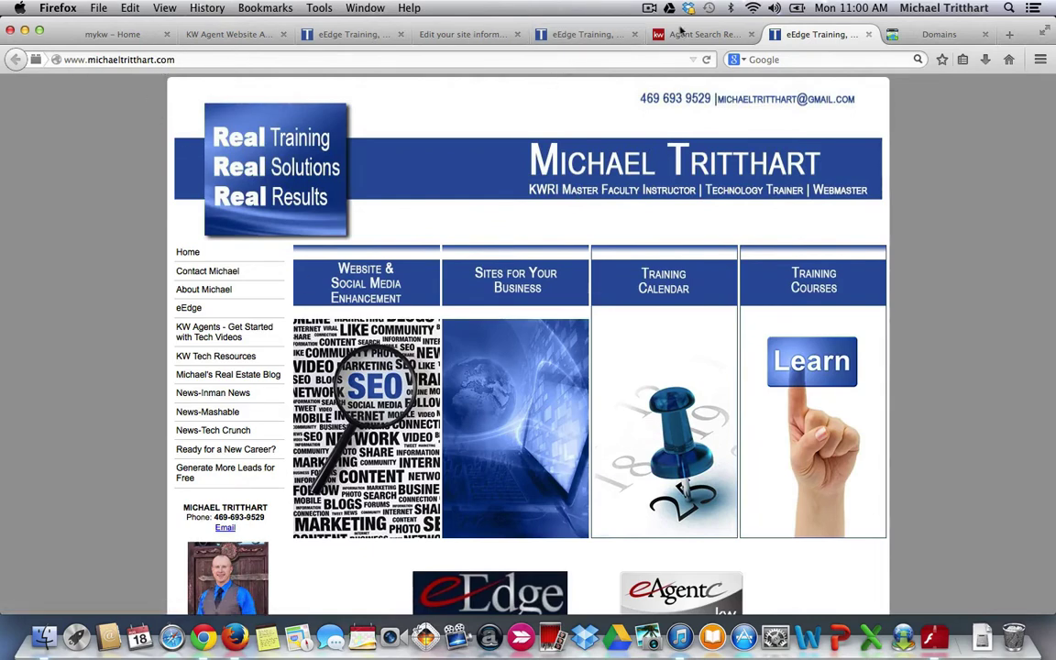
pyautogui.click(689, 37)
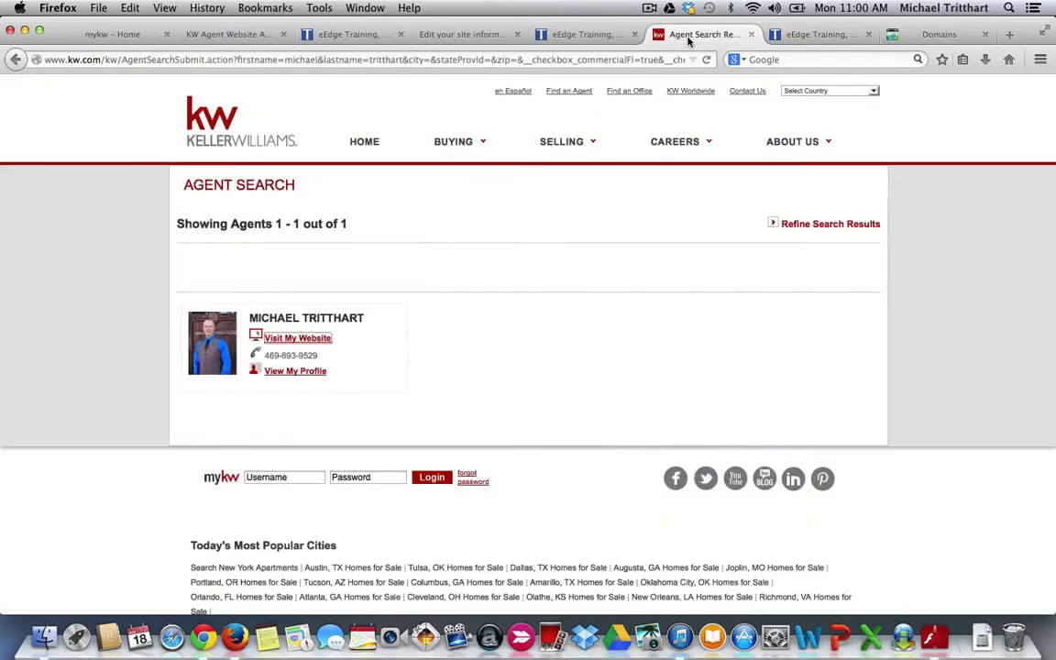
pyautogui.click(16, 61)
# - Return to the kw.com home page and open its Find an Office search page
pyautogui.click(17, 60)
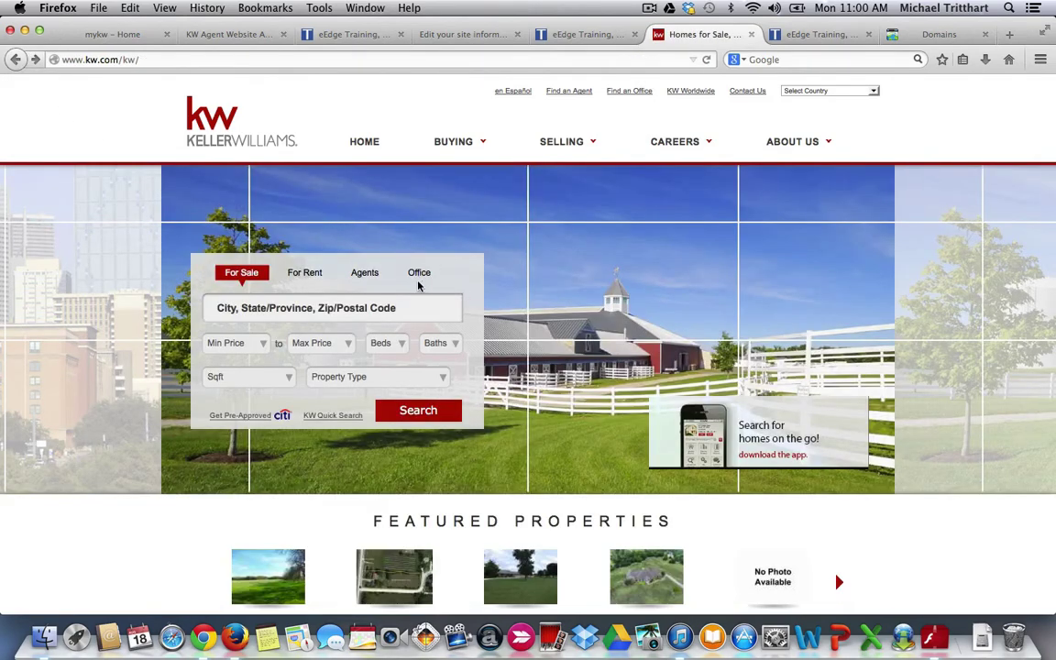
pyautogui.click(424, 277)
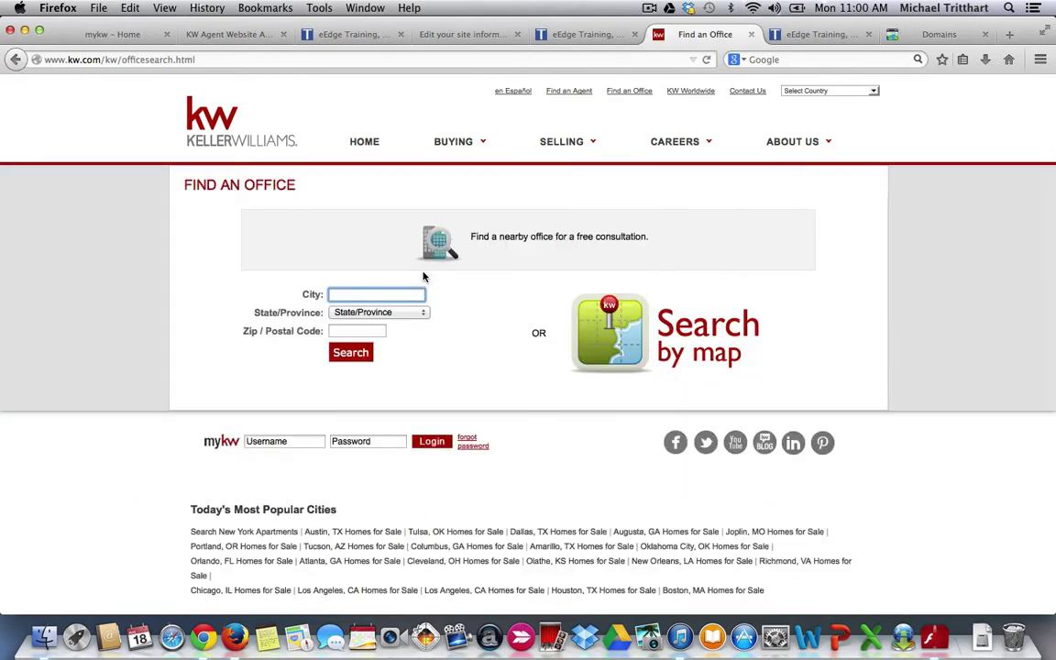